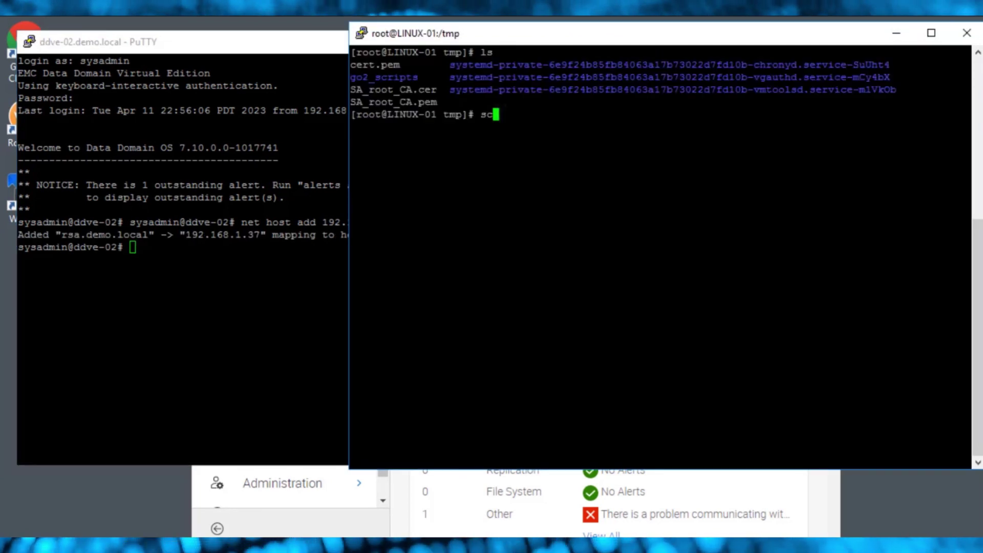
key(Tab)
text(p)
key(Tab)
text(sysadmin@d)
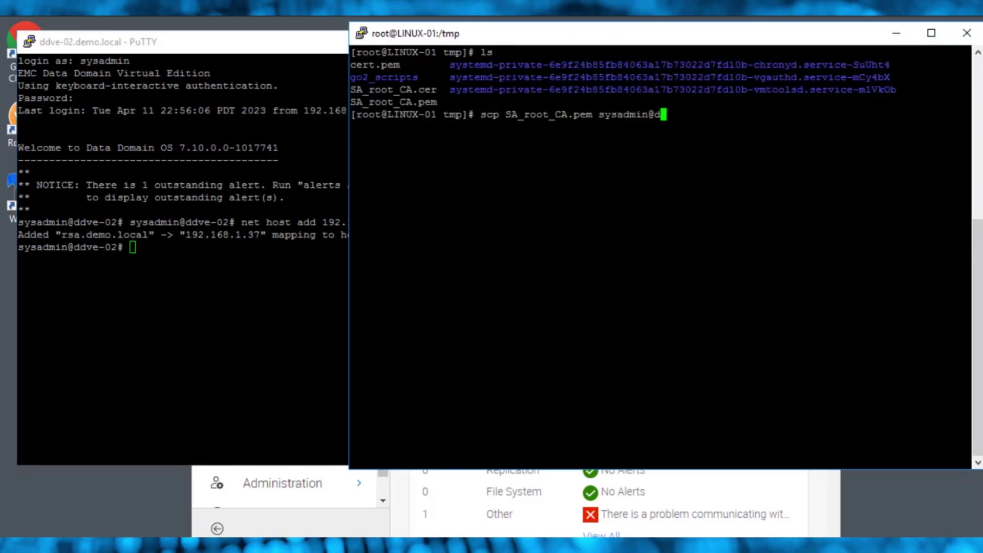
text(dve-02.demo.local:/)
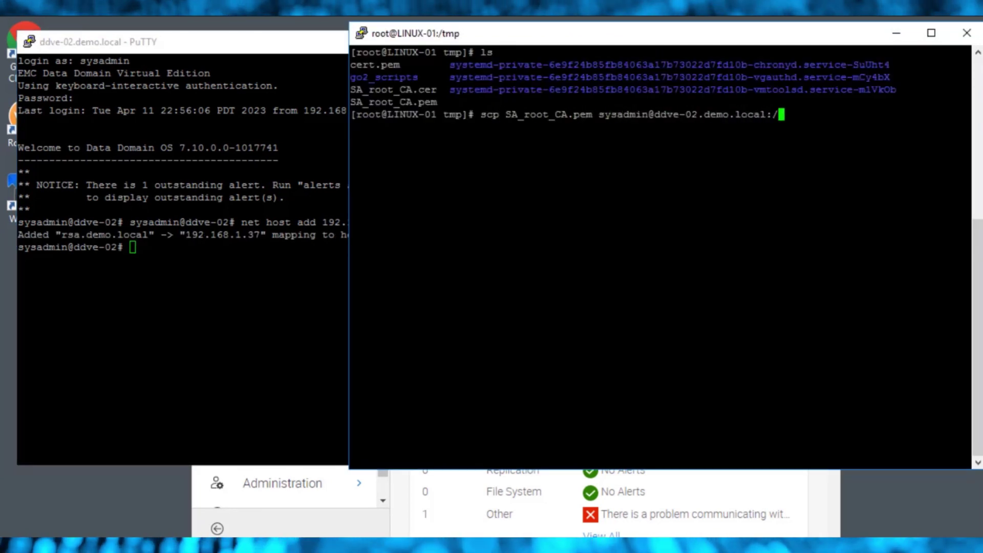
text(ddr/var/certificate)
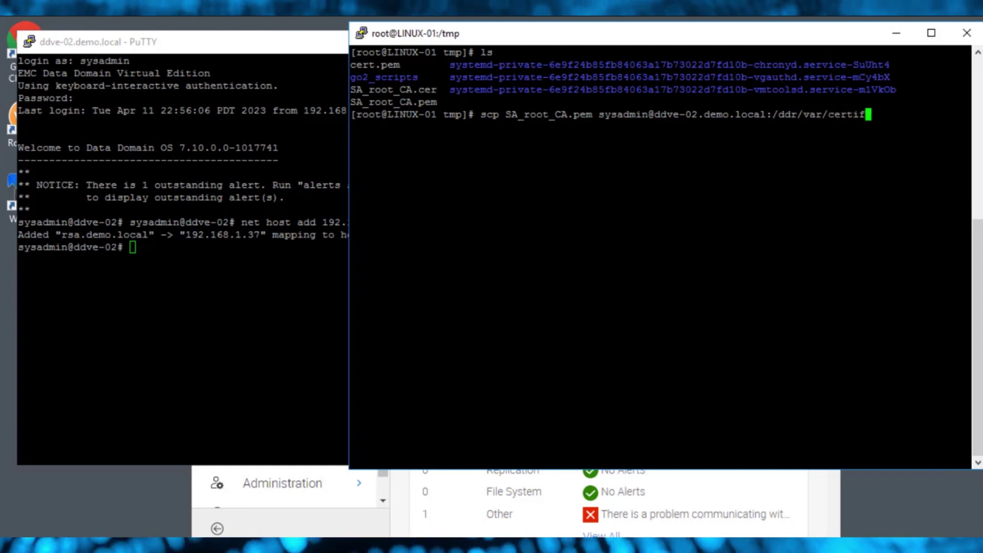
text(s)
key(Return)
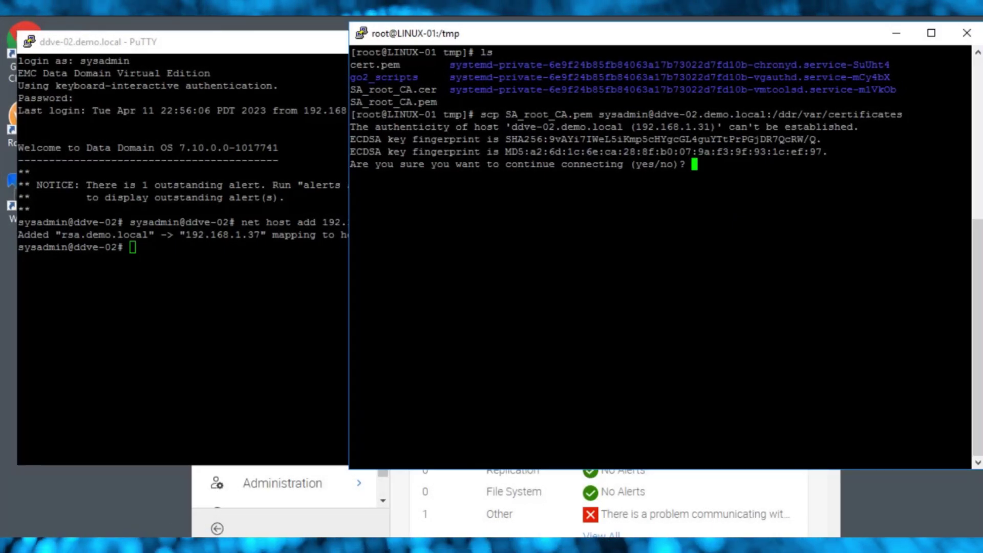
text(yes)
key(Return)
key(Return)
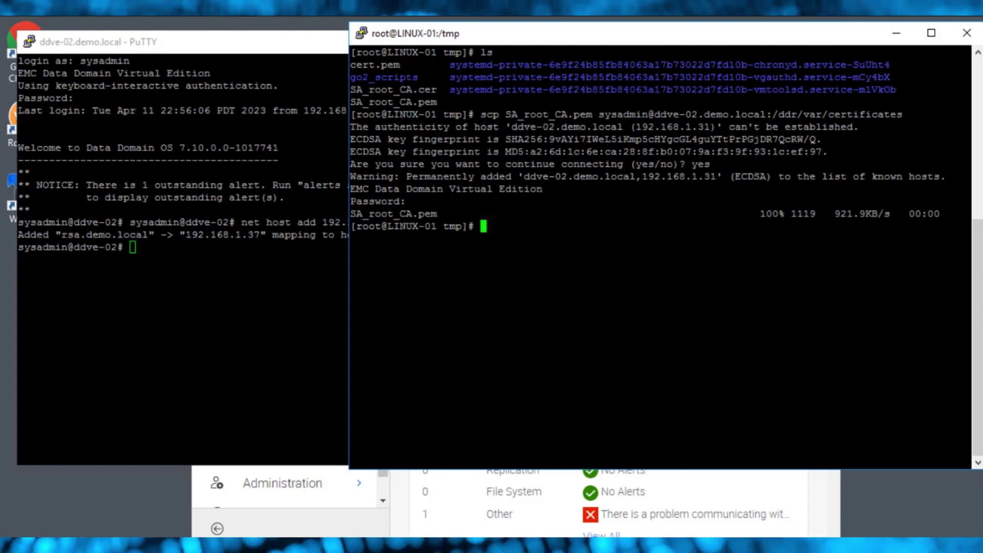
key(alt+Tab)
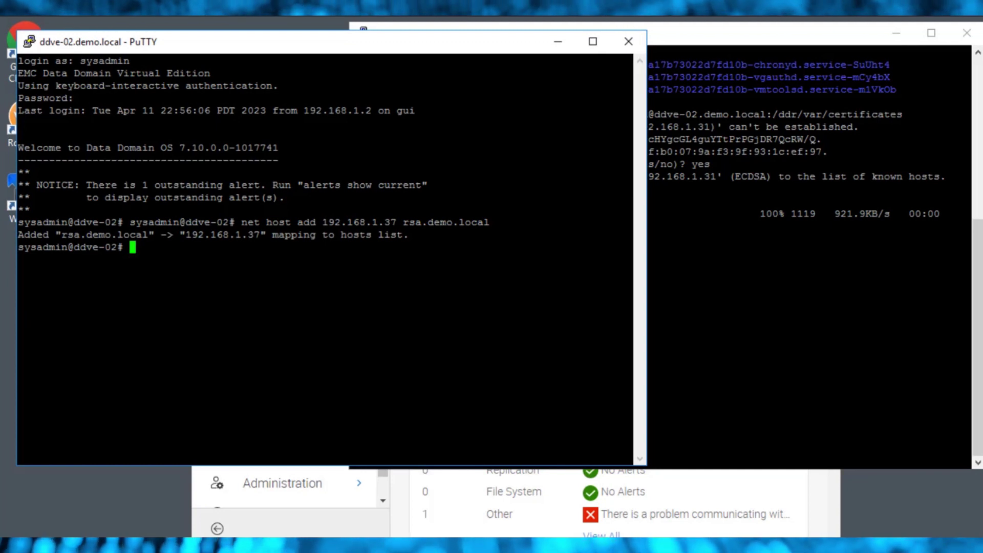
Step: Import SA_root_CA.pem as the rsa-securid CA certificate, then run 'authentication mfa rsa-securid client show'
text(adminaccess certificate im)
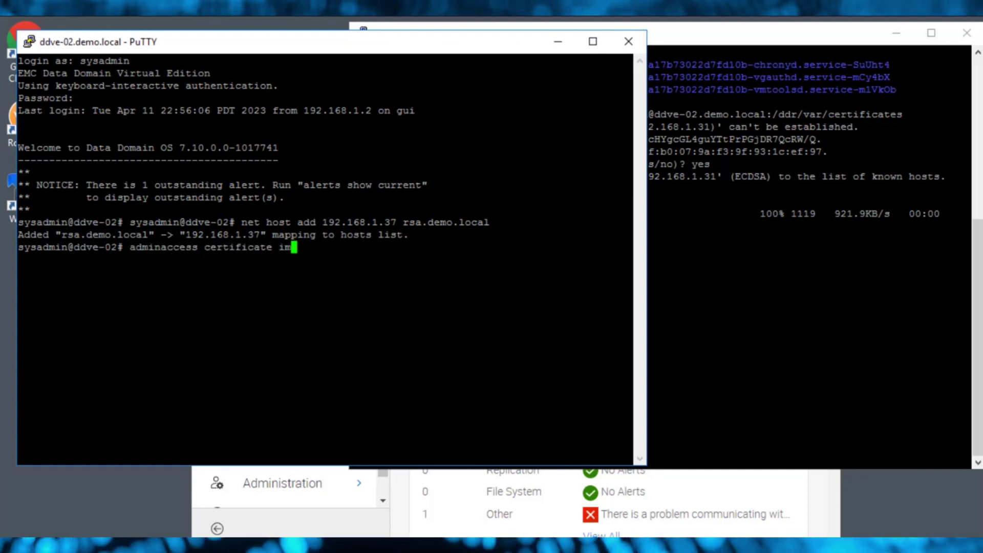
text(port ca application )
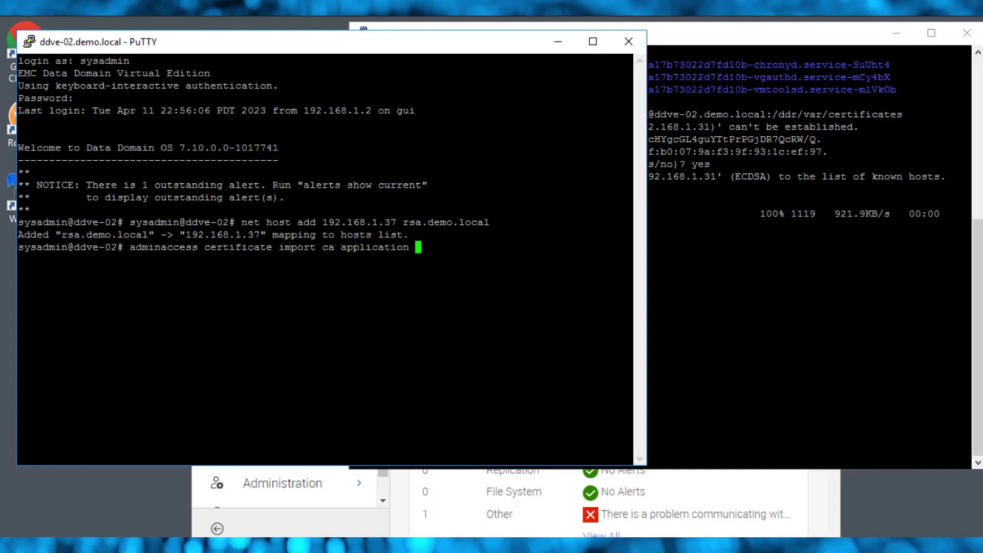
text(rsa-securid )
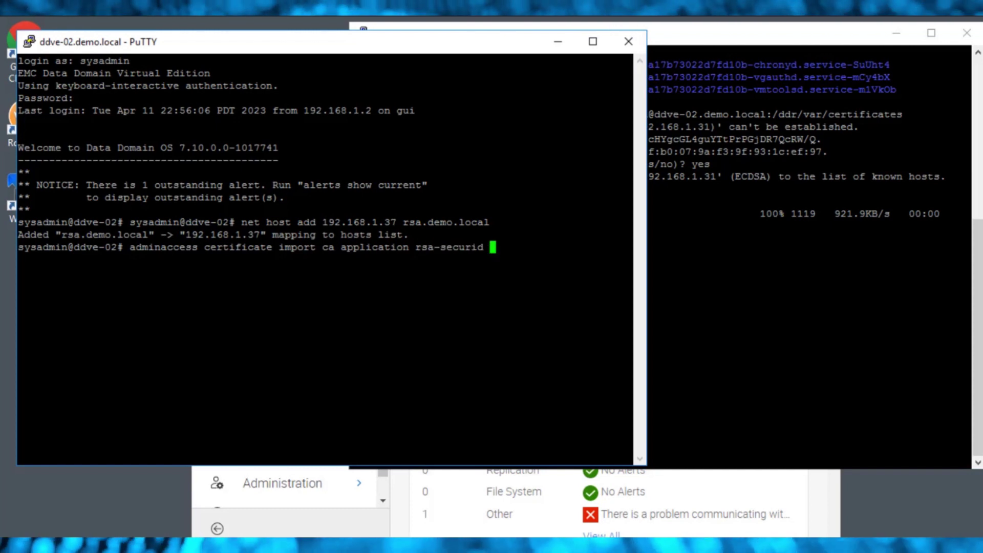
text(file SA_root_CA.pem)
key(Return)
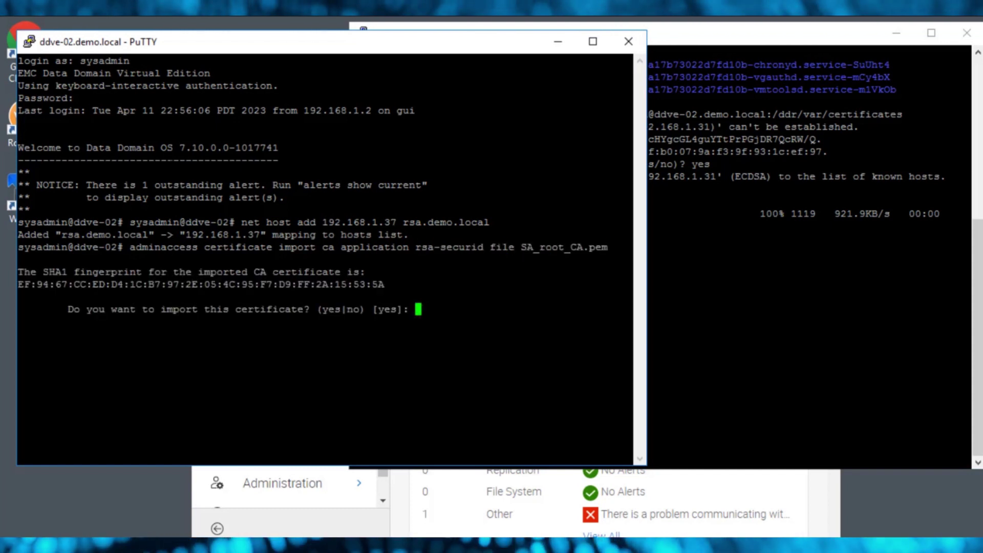
text(yes)
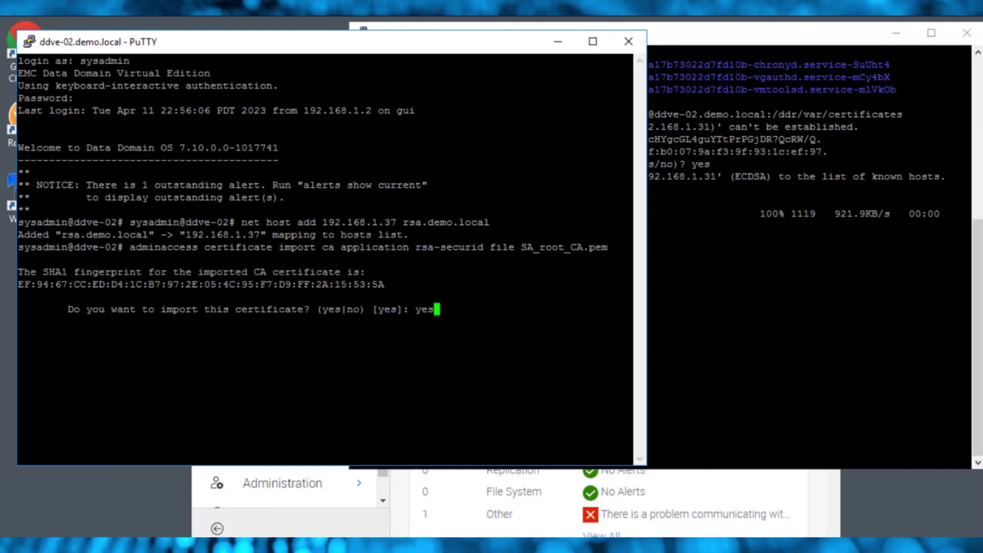
key(Return)
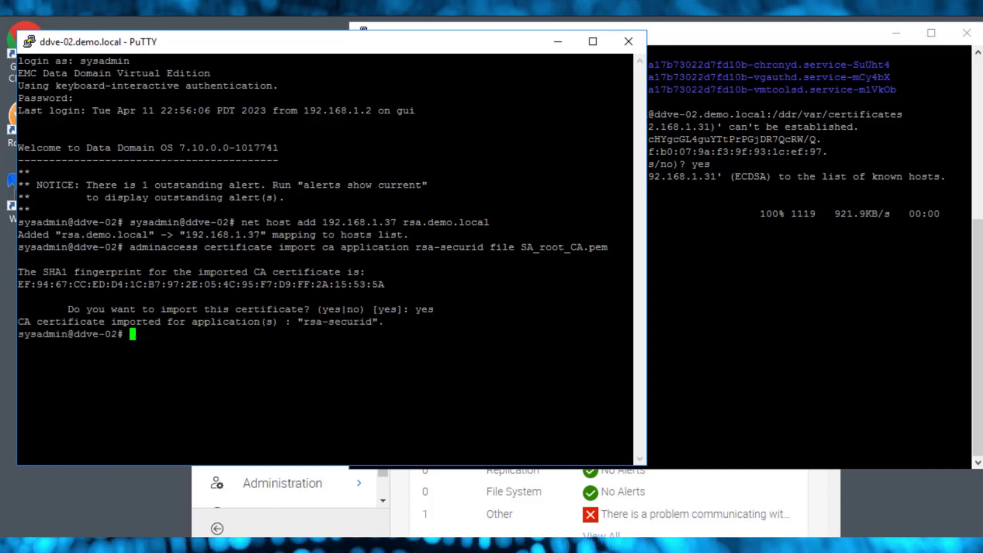
text(authentication mfa )
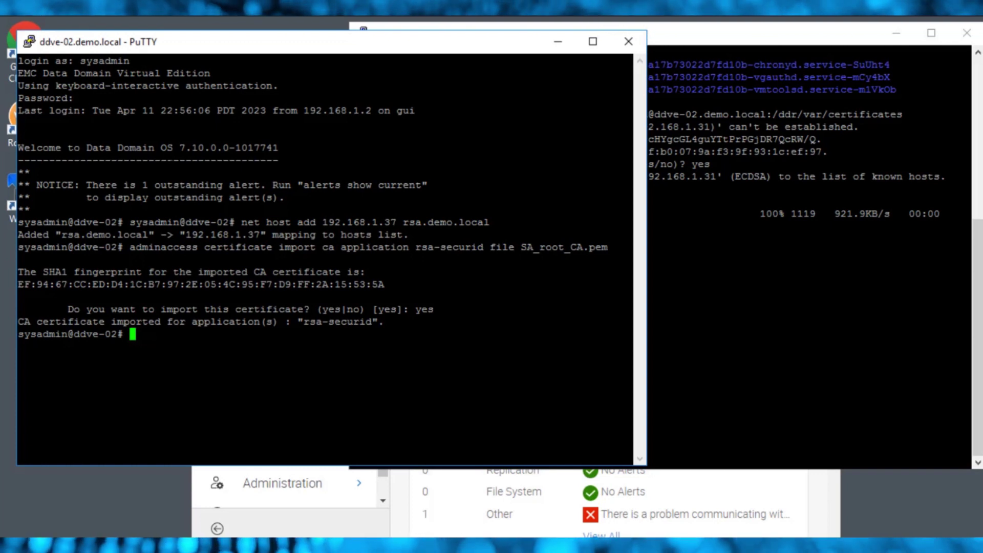
text(rsa-securid )
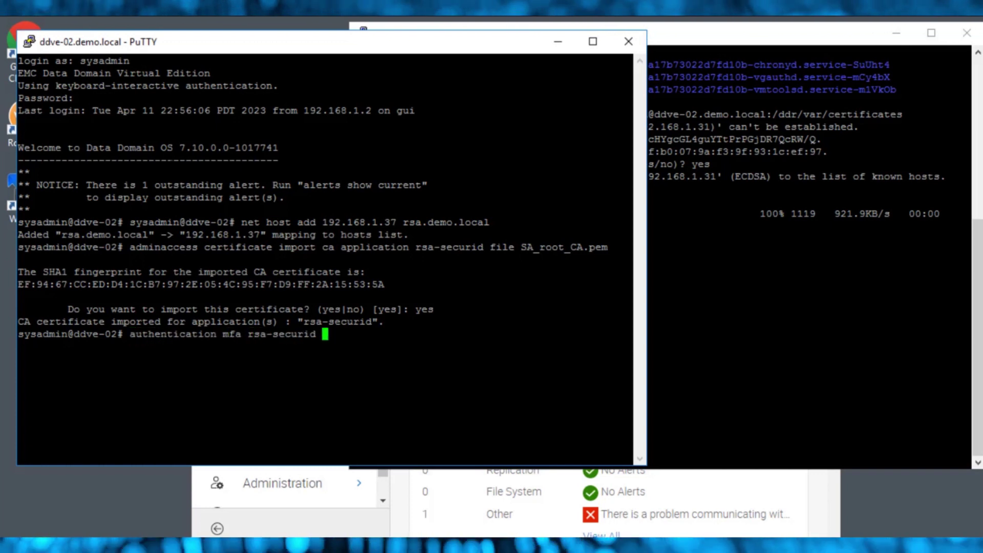
text(client show)
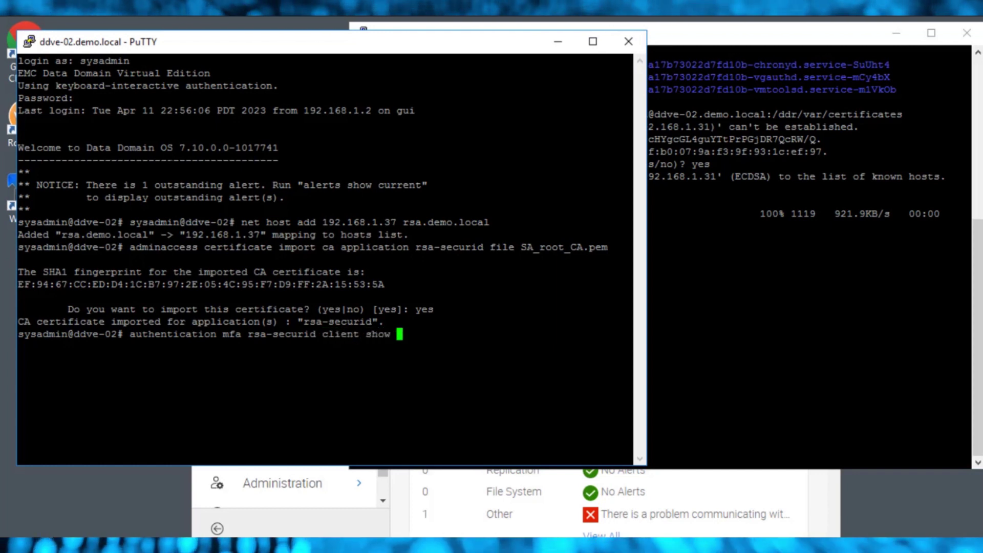
key(Return)
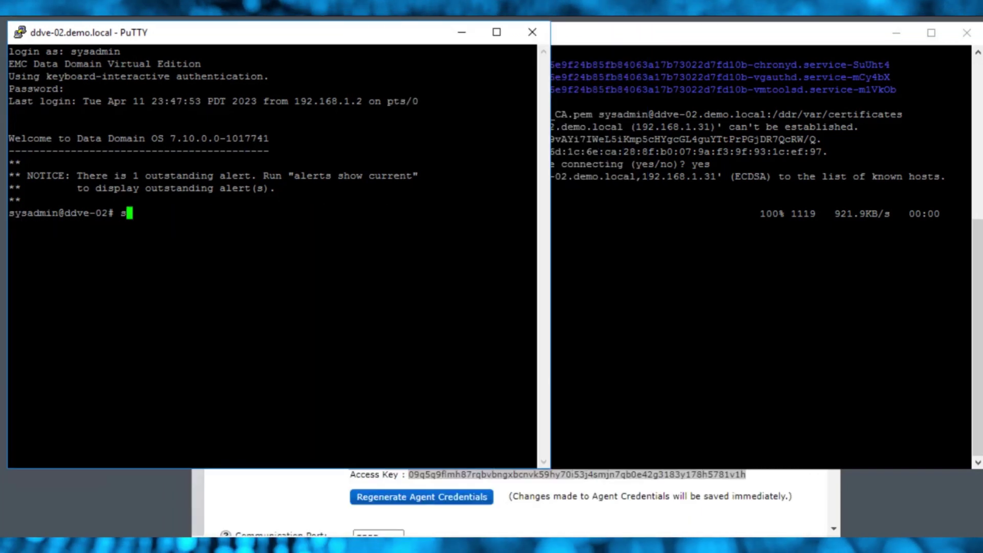
Step: Set the system passphrase with 'system passphrase set' and list the current users
text(system pass)
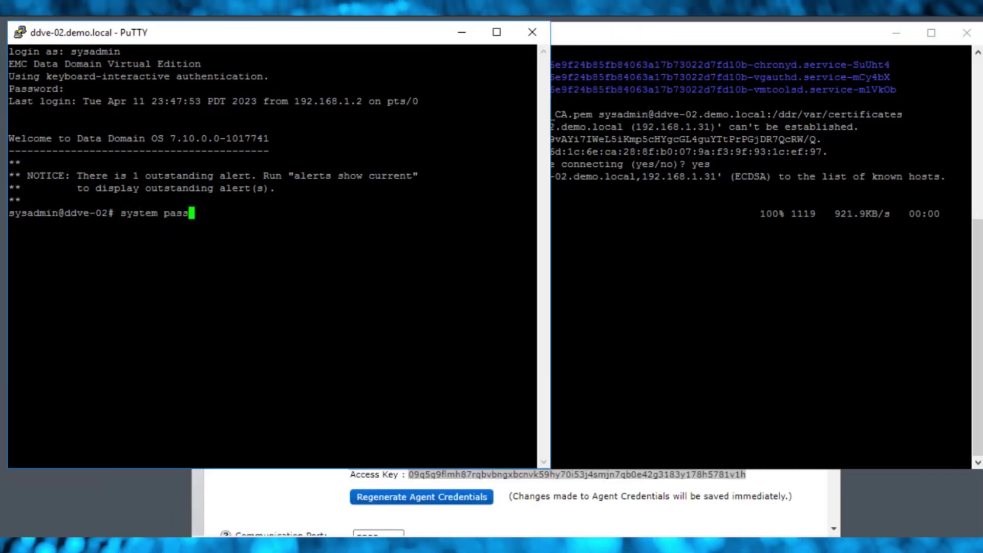
text(phrase set)
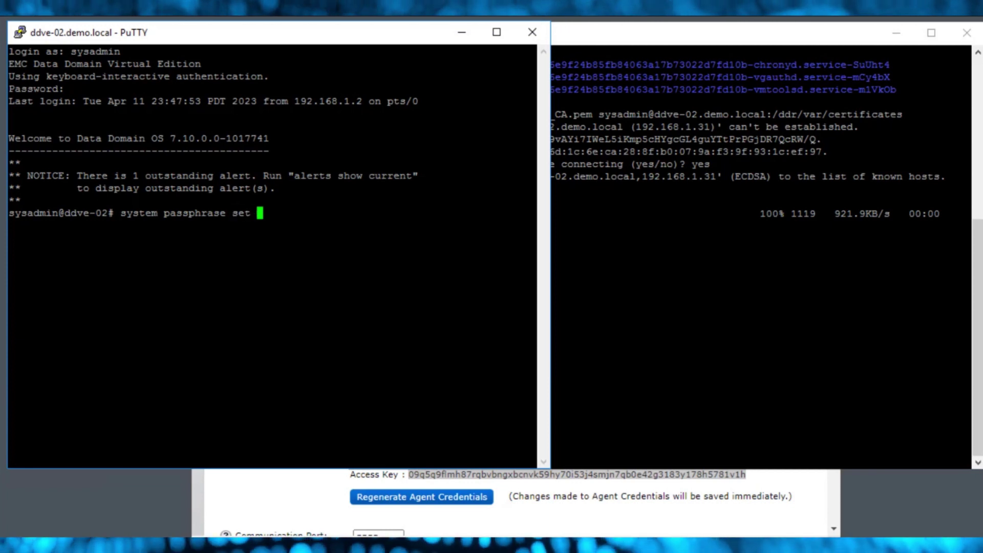
key(Return)
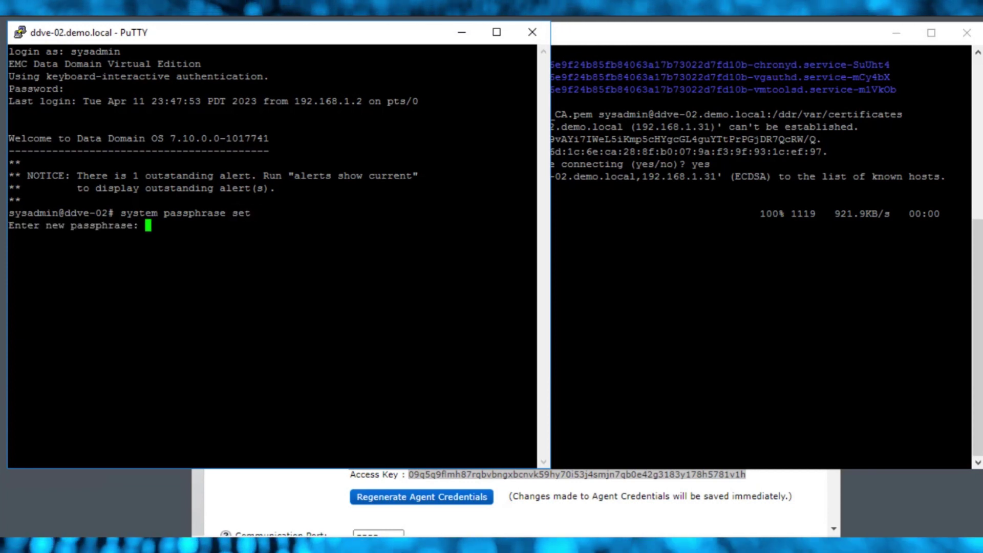
key(Return)
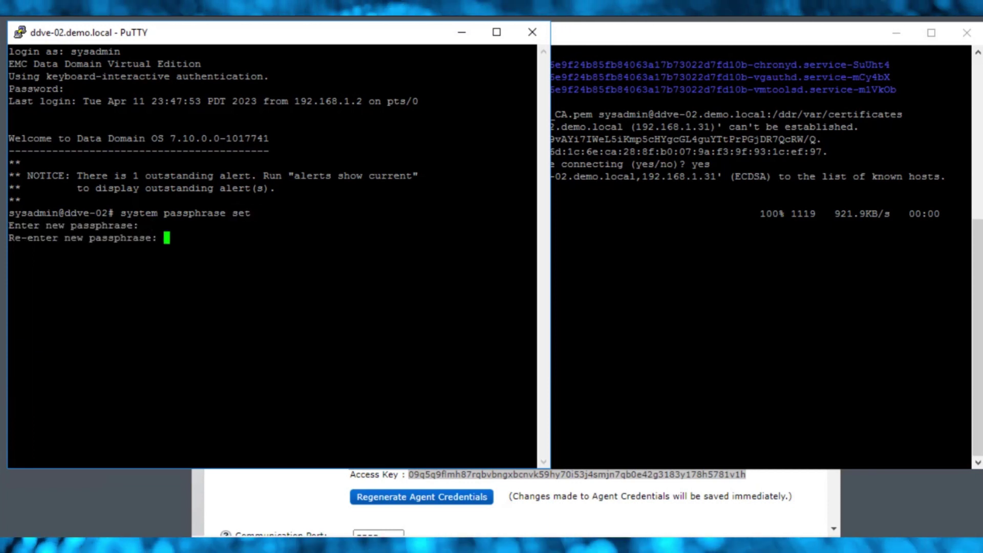
key(Return)
key(Return)
key(Return)
text(user )
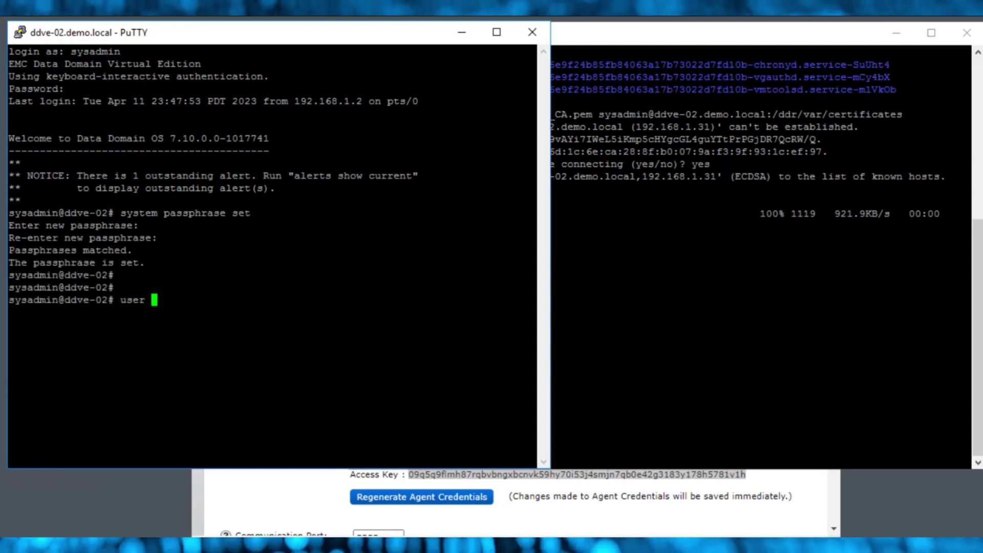
text(show list)
key(Return)
Step: Add user mfatroubleuser with the mfa-troubleshooting-user role and a password, then list users again
text(user)
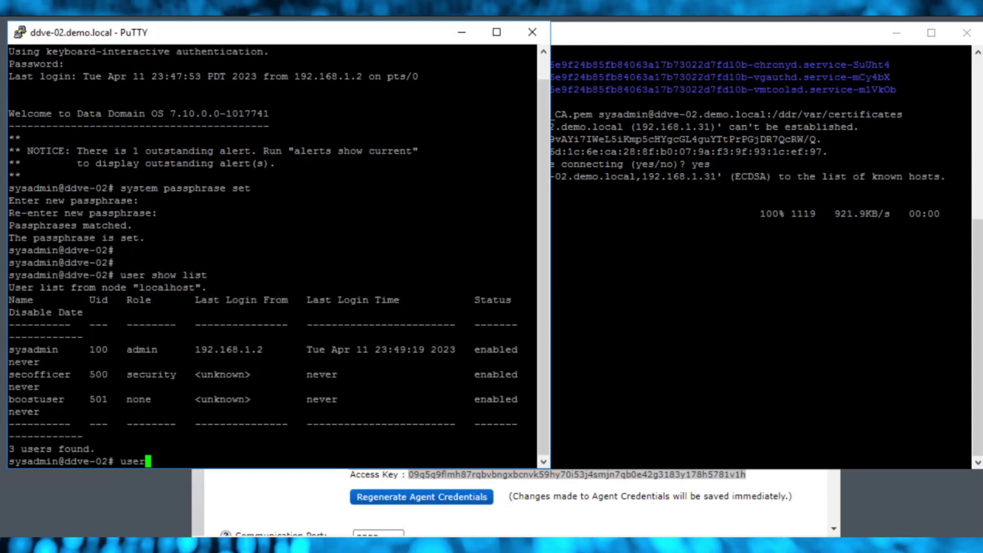
text( add mfatroubleuser role)
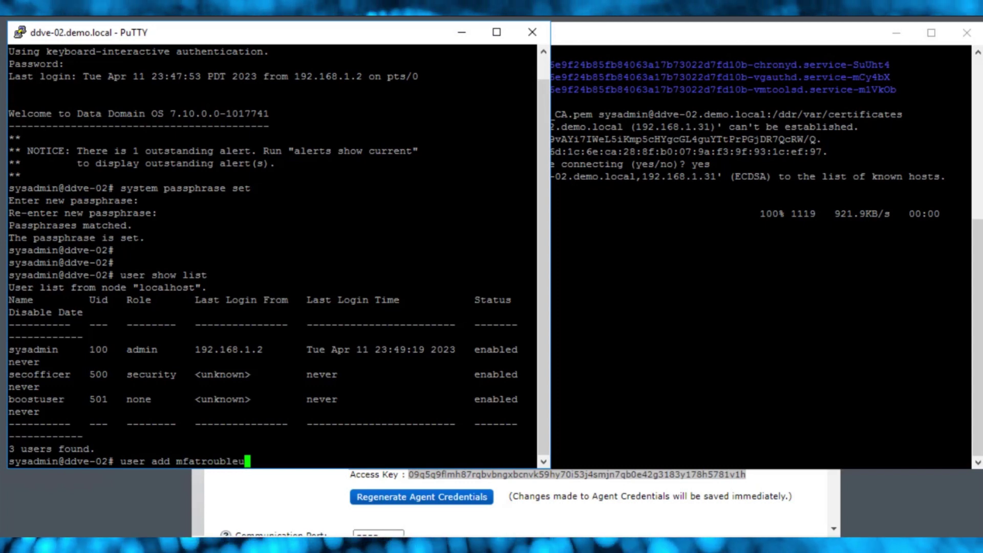
key(Tab)
text(mf)
key(Tab)
key(Return)
key(Return)
key(Return)
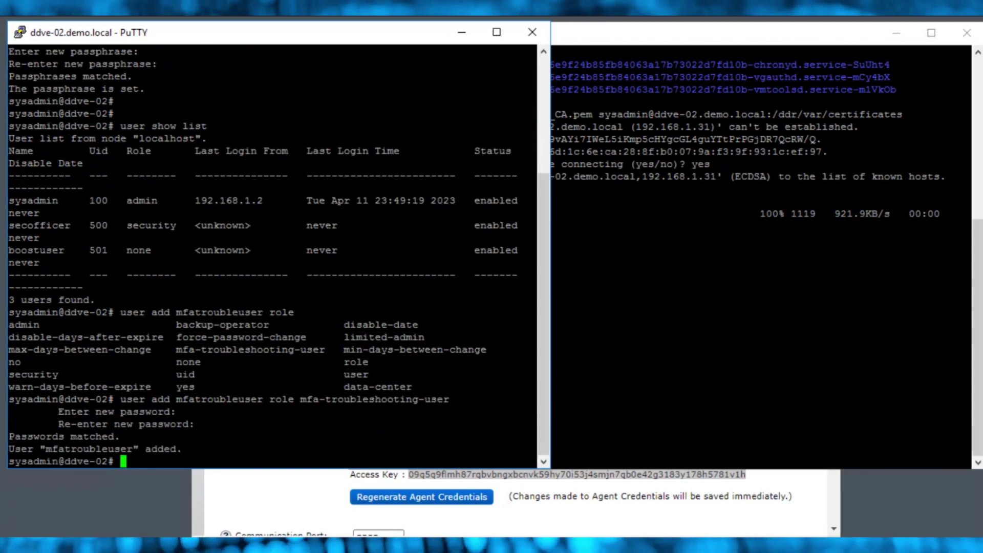
key(Return)
text(user show list)
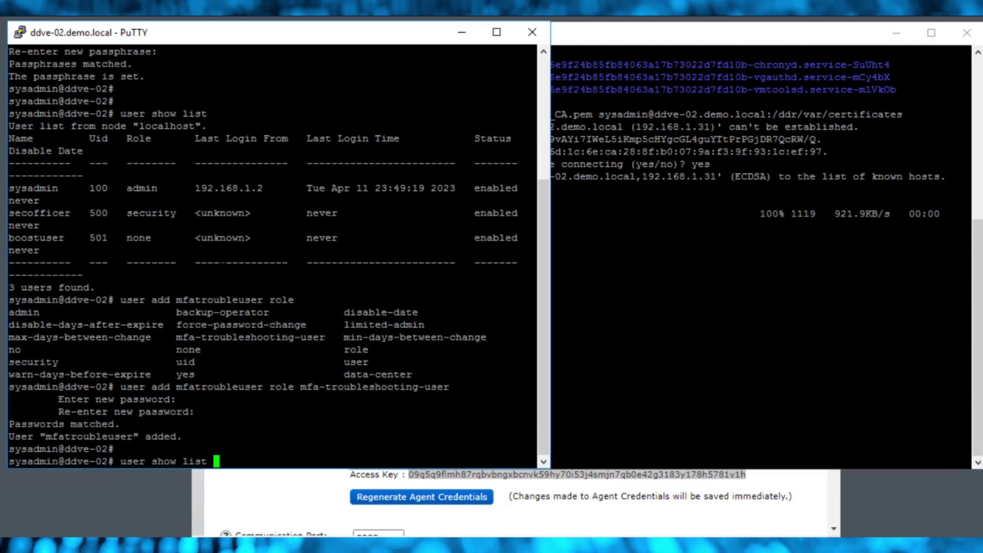
key(Return)
Step: Open a duplicate ddve-02 session and log in as secofficer
right_click(149, 39)
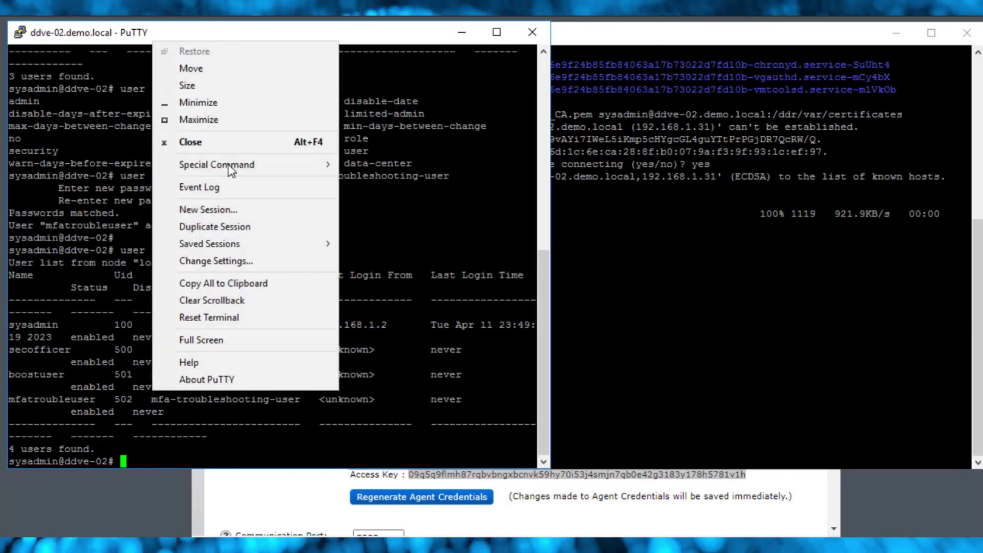
click(224, 226)
text(sec)
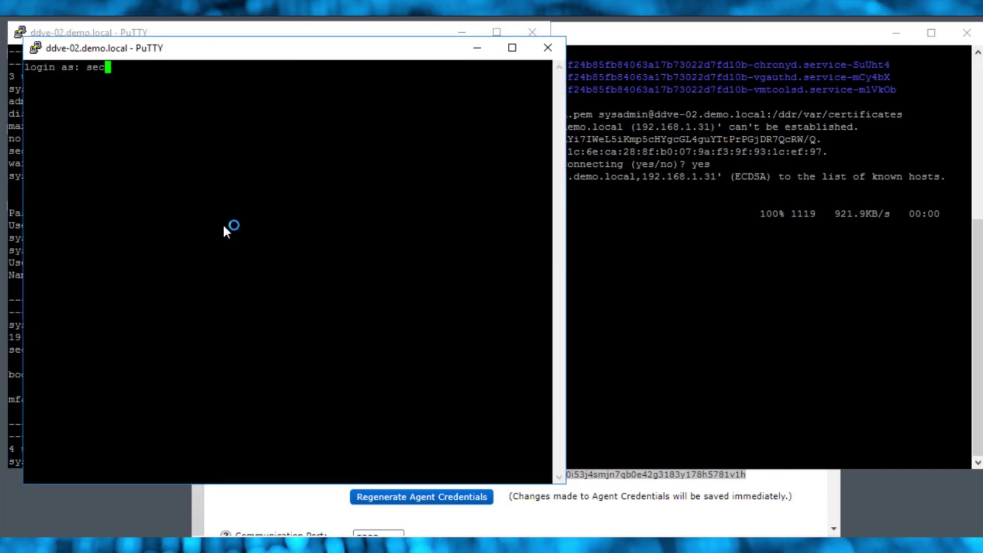
text(officer)
key(Return)
key(Return)
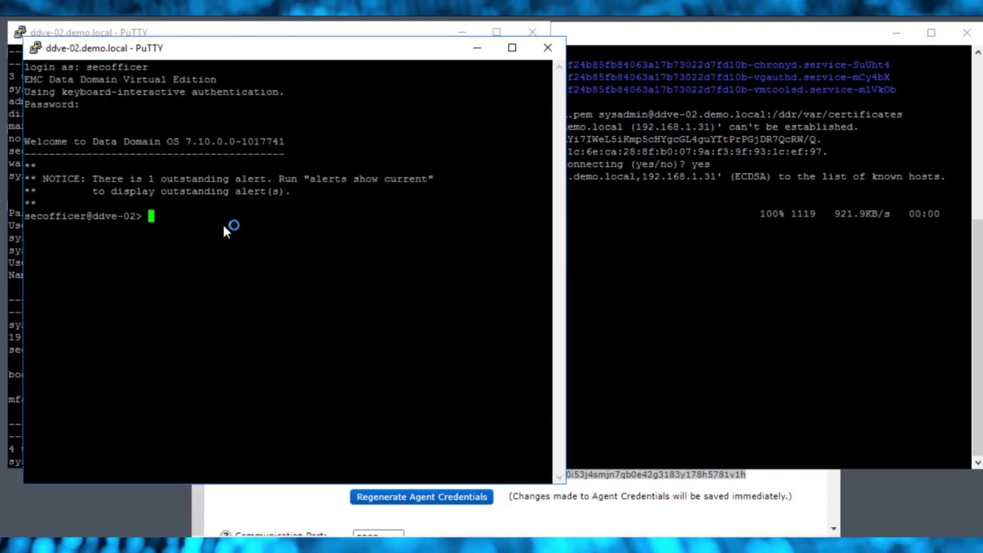
Step: Run 'authorization policy set security-officer enabled', then close the secofficer session
text(auth)
key(Tab)
text(e)
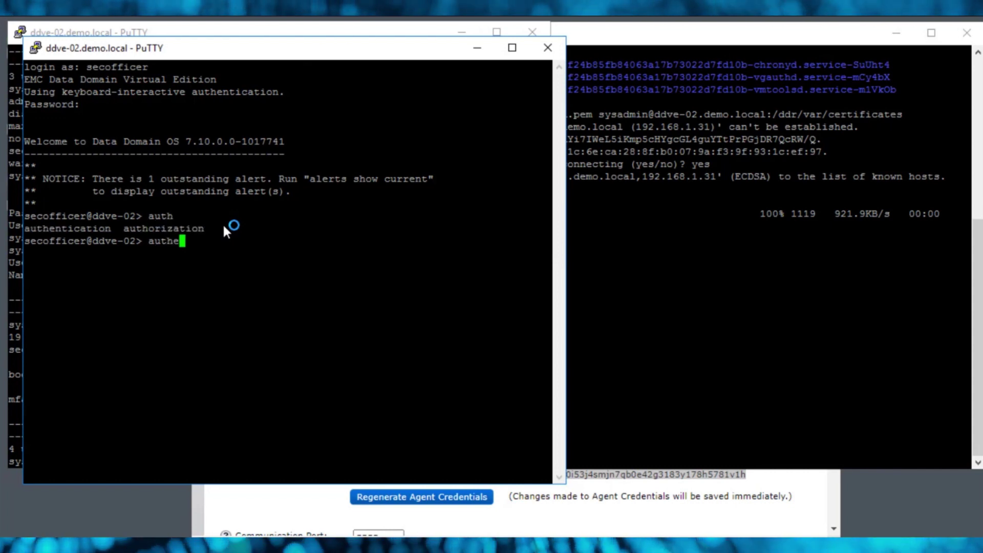
key(Tab)
text(o)
key(Tab)
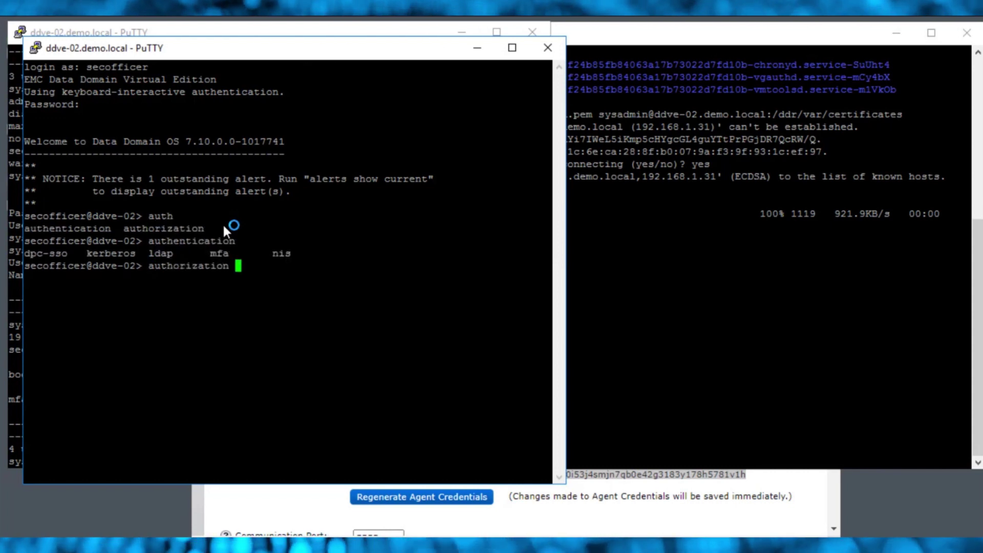
key(Tab)
text(po)
key(Tab)
key(Tab)
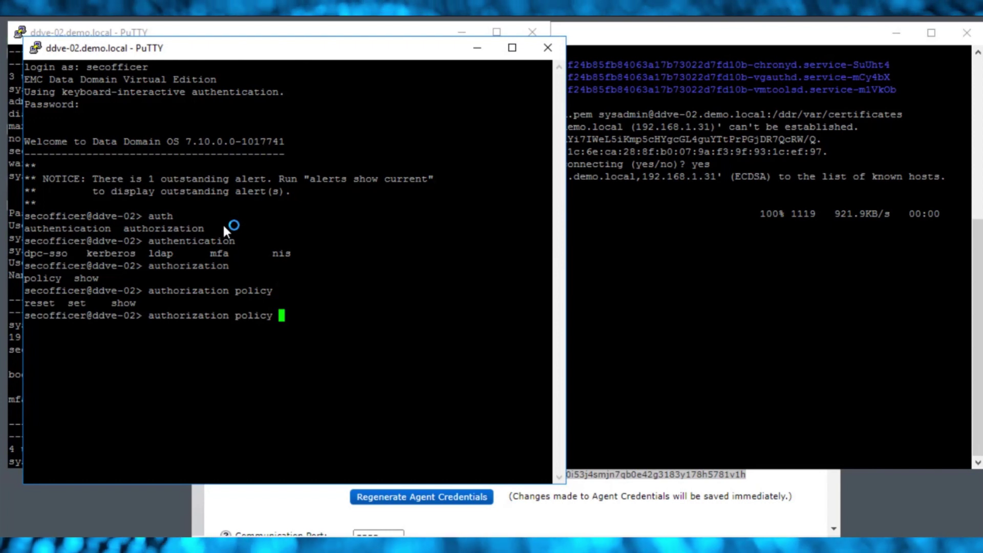
text(se)
key(Tab)
text(s)
key(Tab)
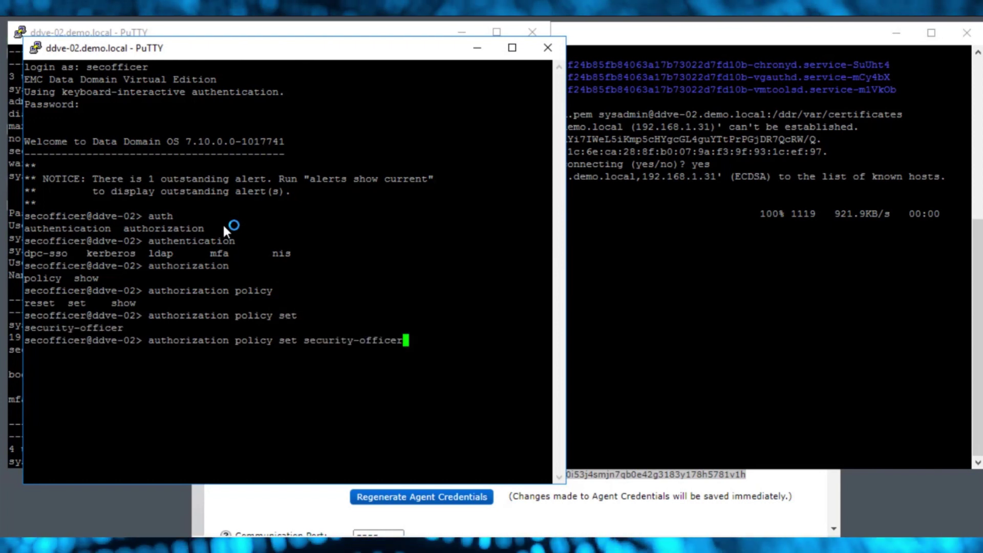
text(enabled)
key(Return)
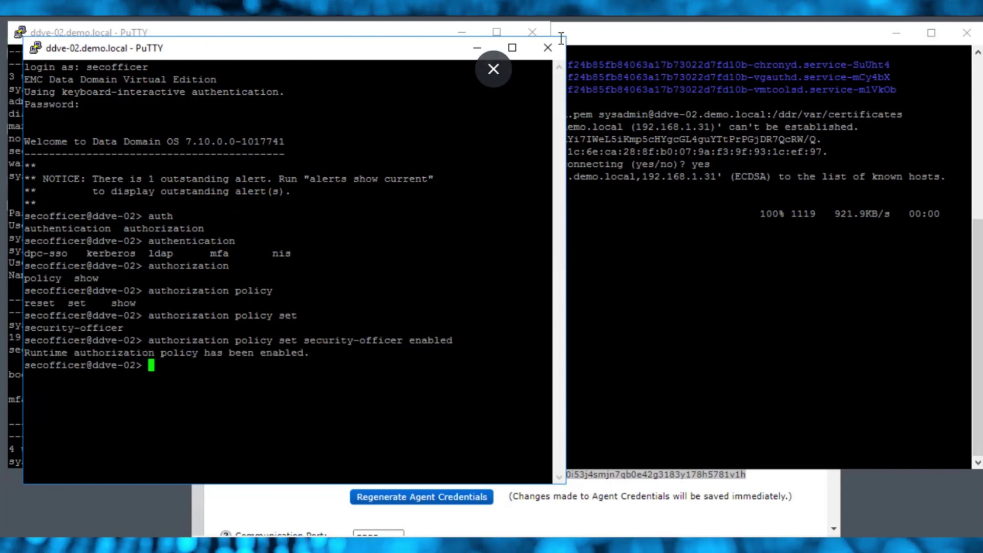
click(548, 47)
click(504, 464)
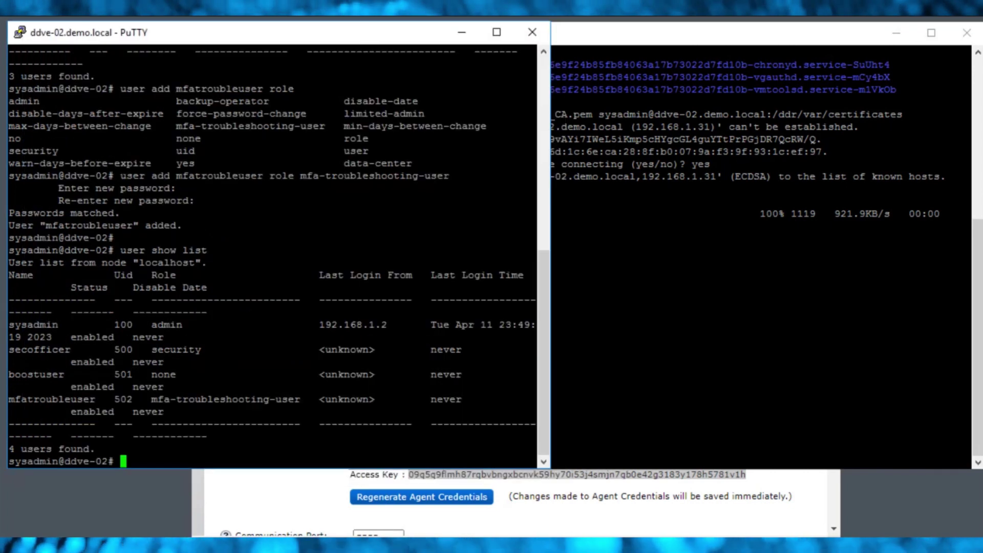
text(authentication )
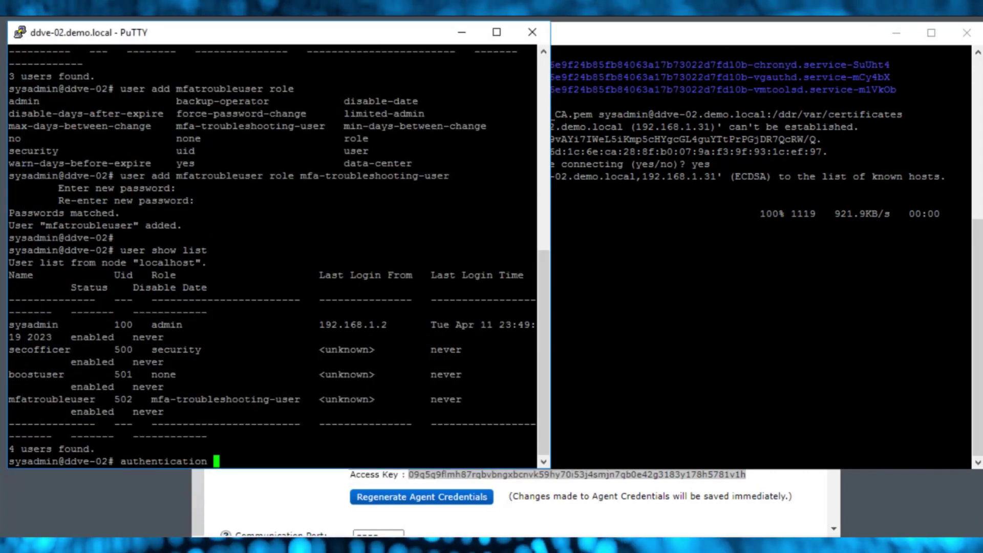
text(mfa rsa-securid c)
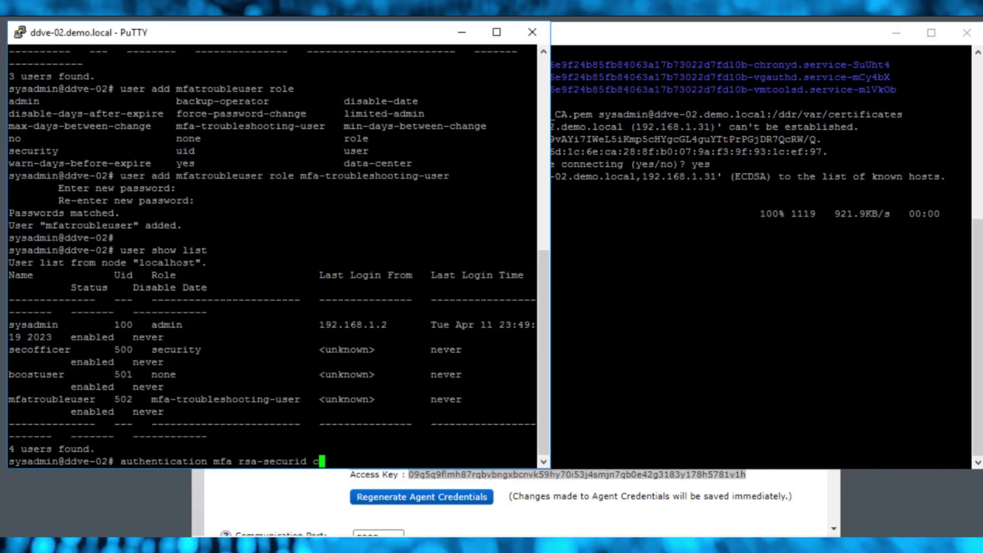
text(lient set server-url )
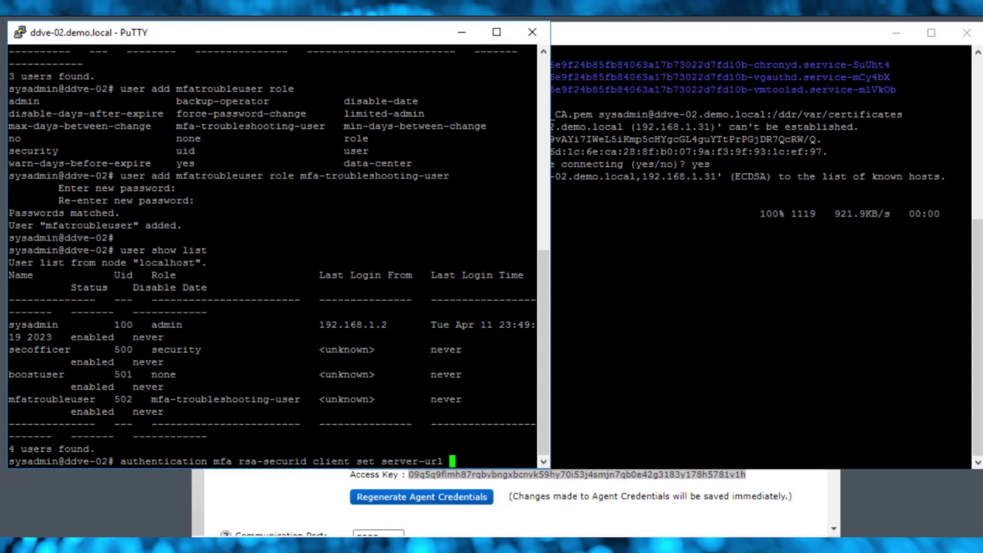
text(https://)
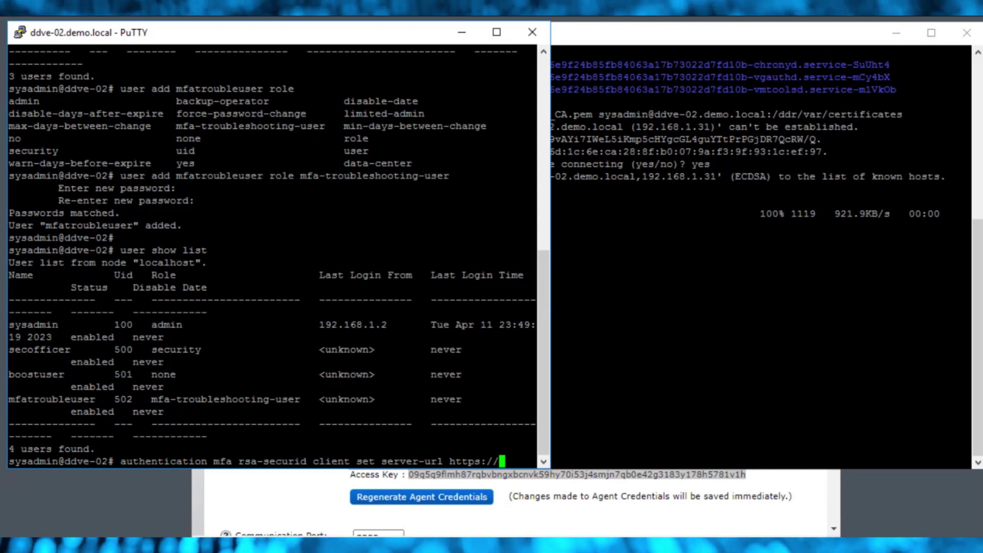
text(rsa.)
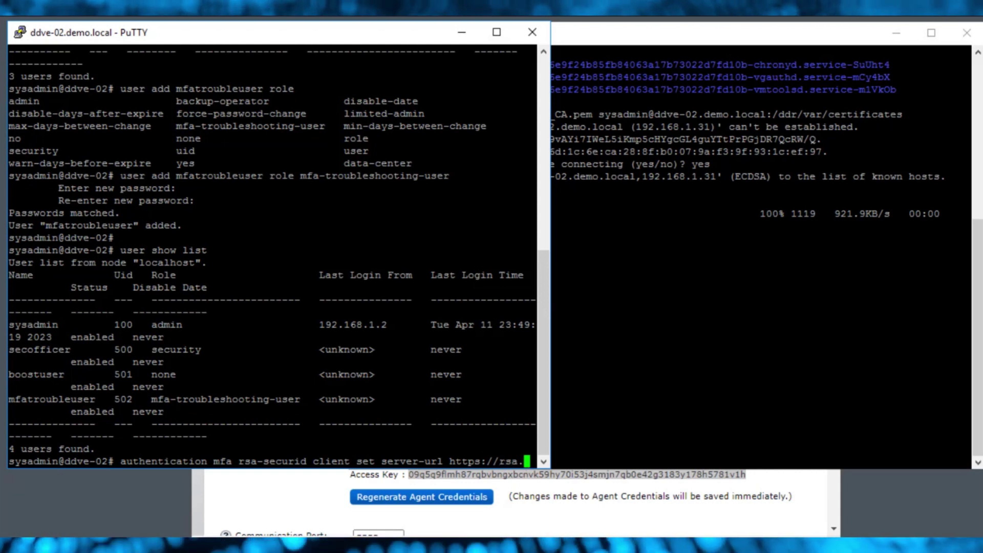
text(demo.local)
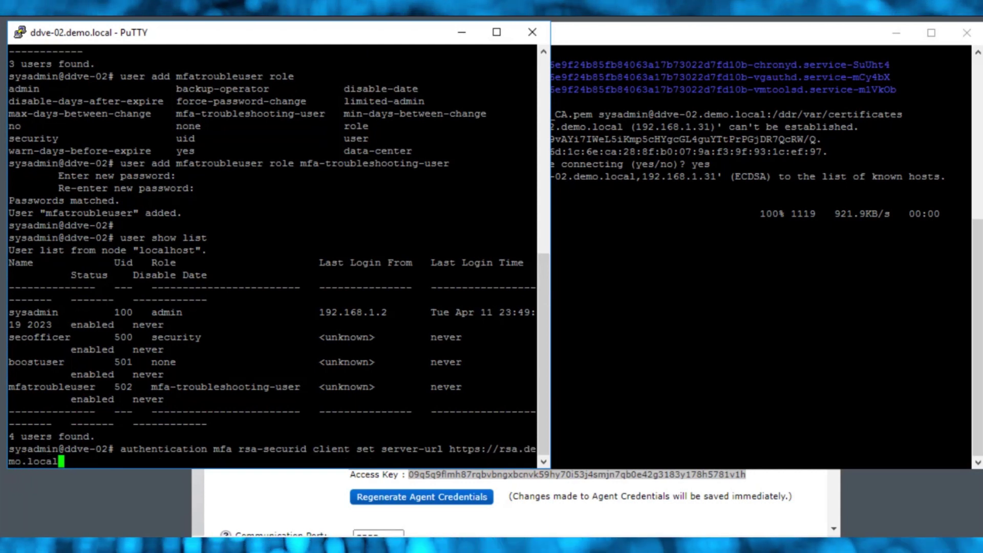
text(:5555)
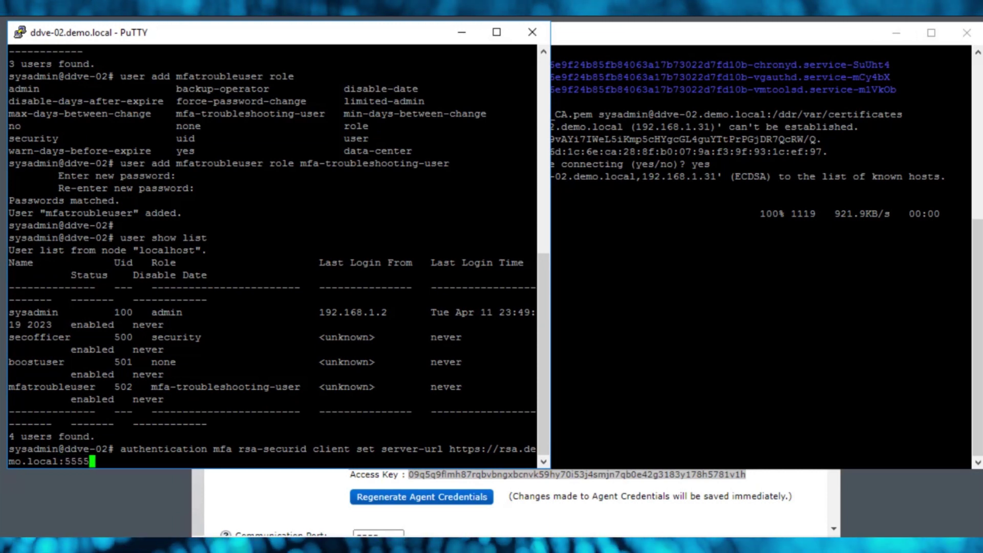
text(/mfa/)
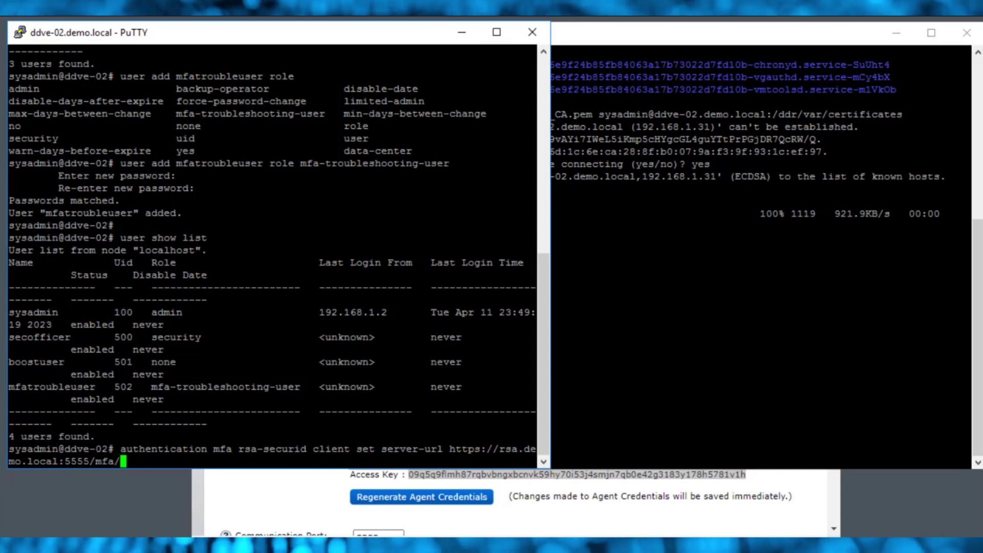
text(v1_1)
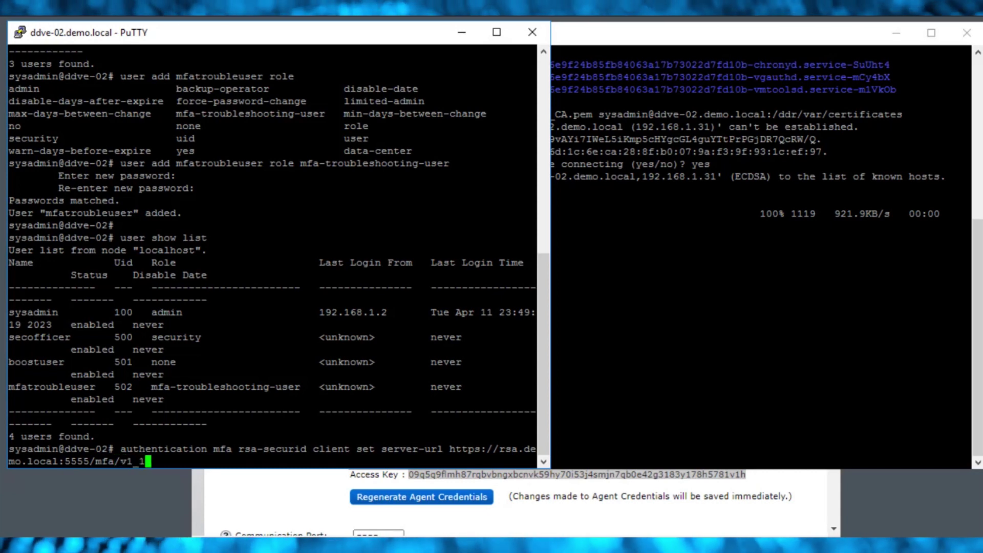
text(/authn )
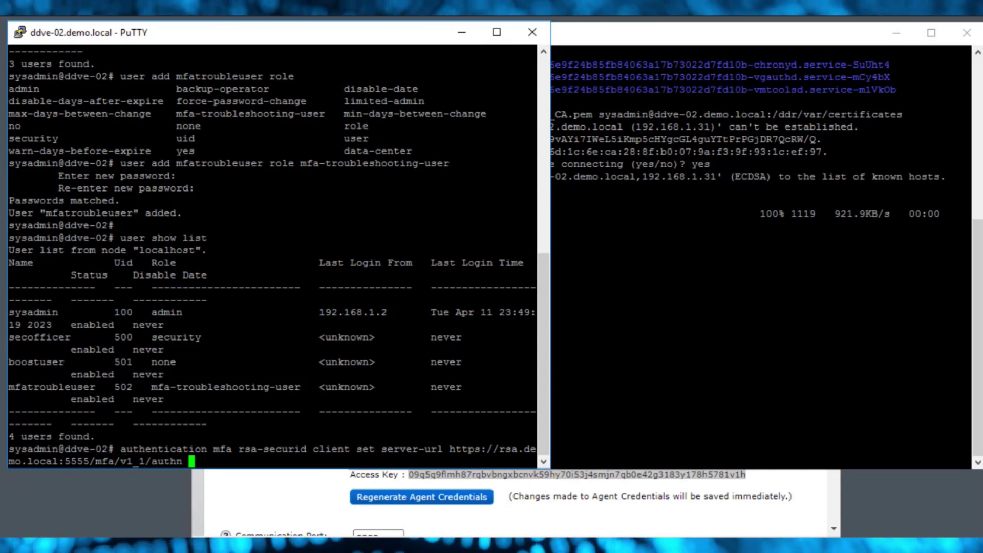
text(client-id lau)
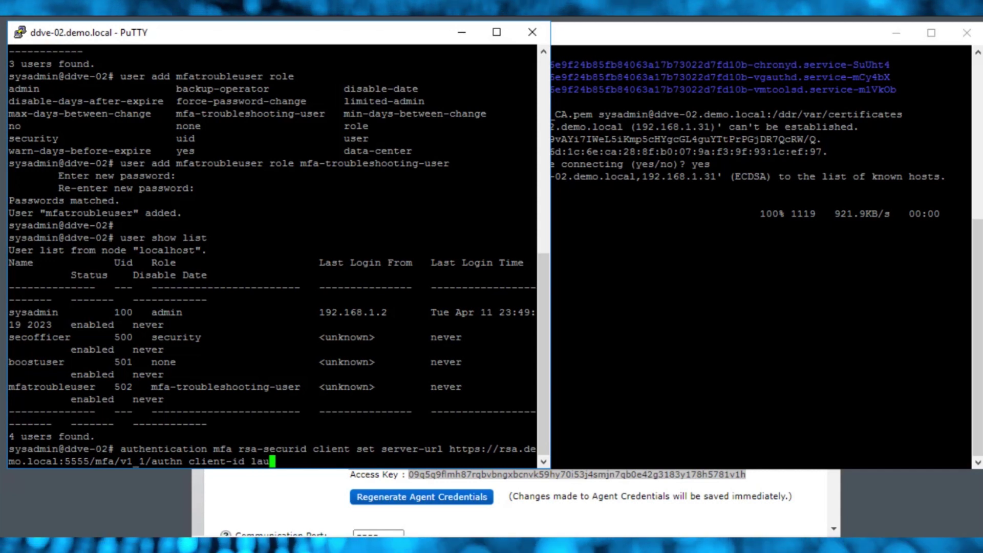
text(nchpad.demo.local)
key(Return)
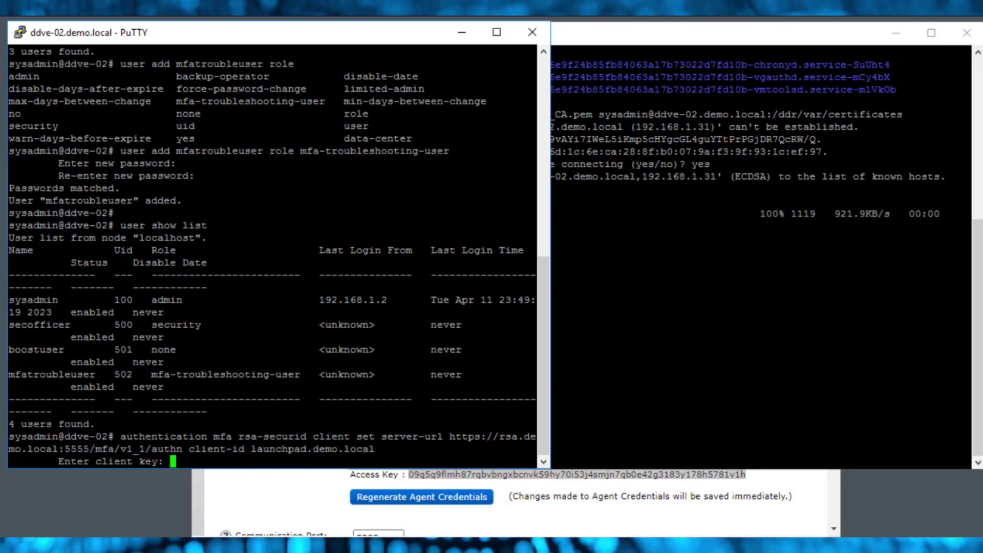
Step: Enter the security console's Access Key as the client key, twice
click(597, 475)
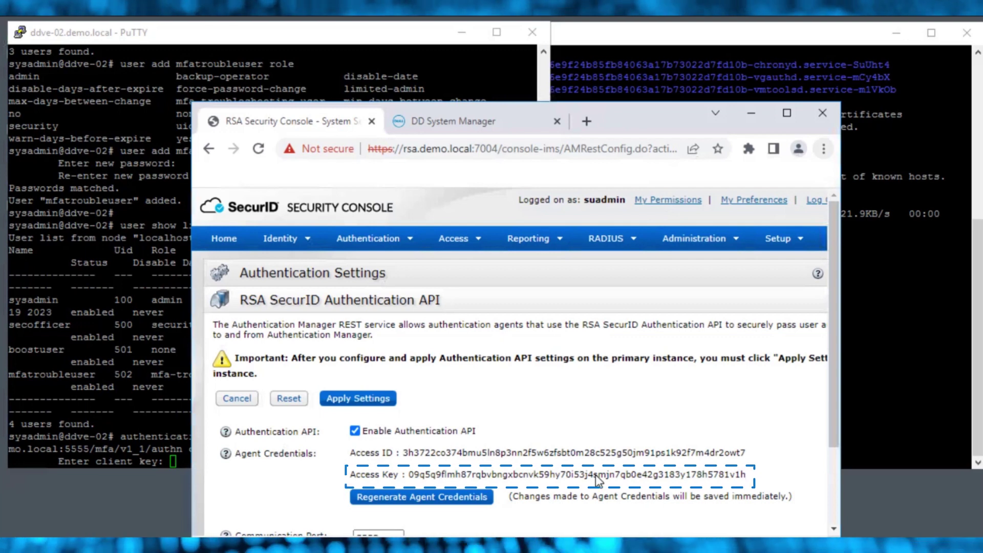
click(130, 404)
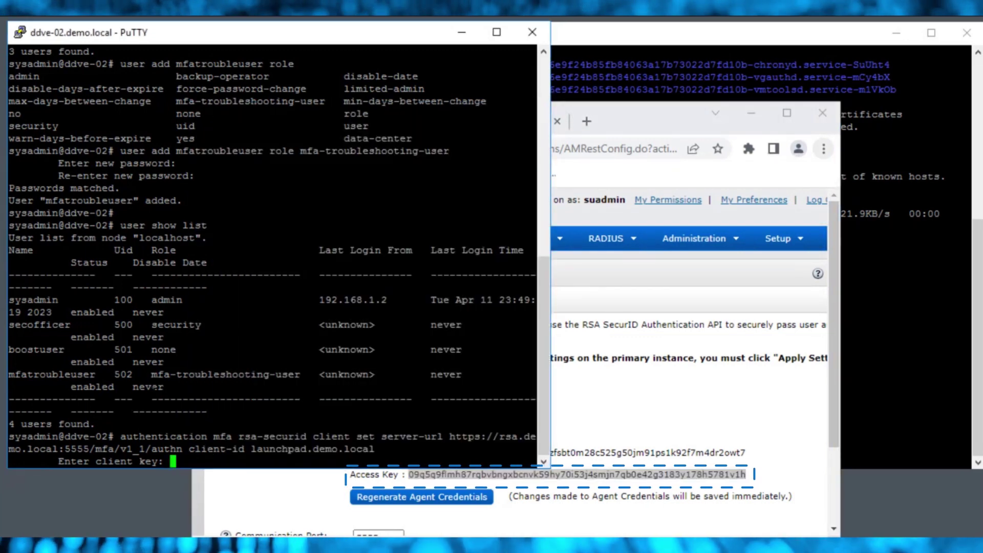
right_click(154, 388)
key(Return)
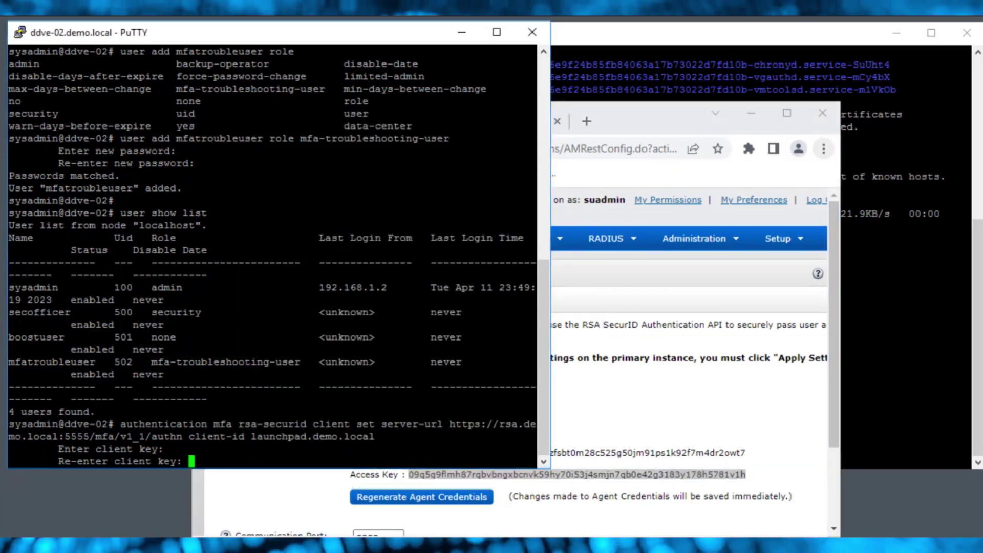
key(shift+Insert)
key(Return)
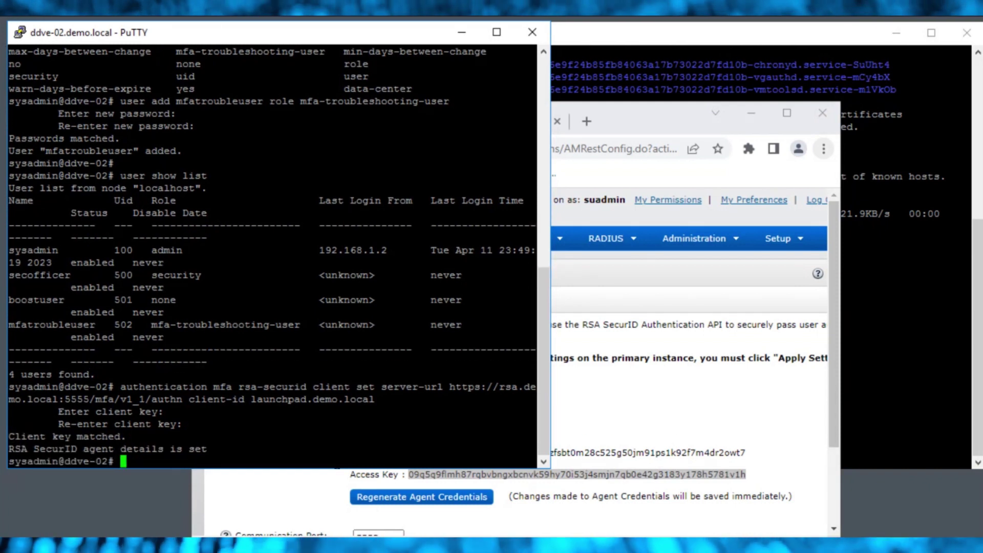
Step: Verify the settings with 'authentication mfa rsa-securid client show' and enter the rsa-securid enable command
text(authentication )
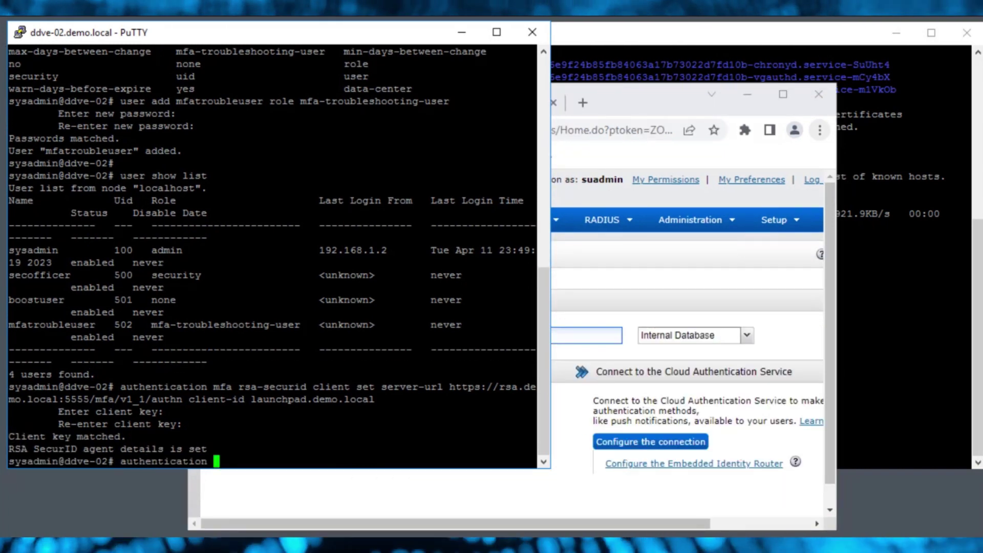
text(mfa rsa-securid )
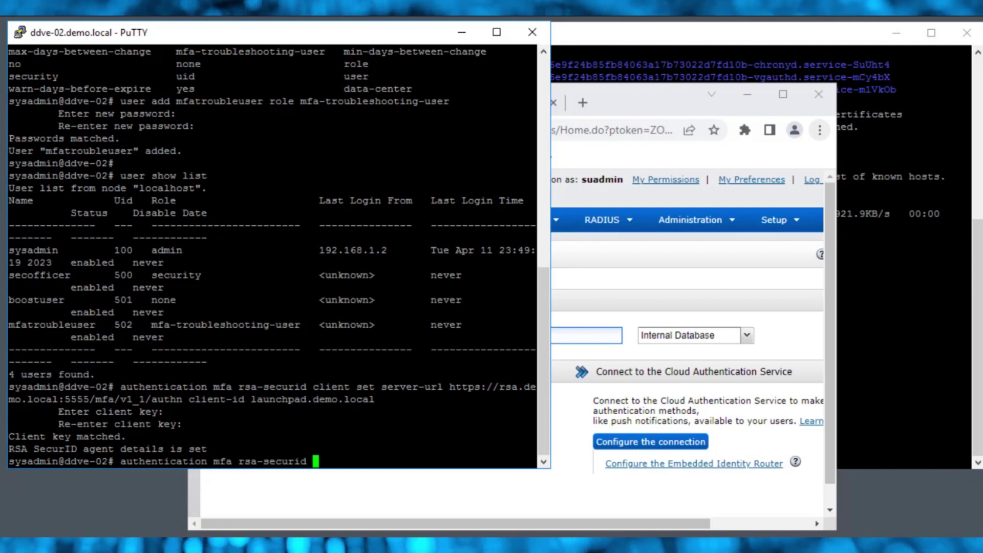
text(client show)
key(Return)
text(authentication )
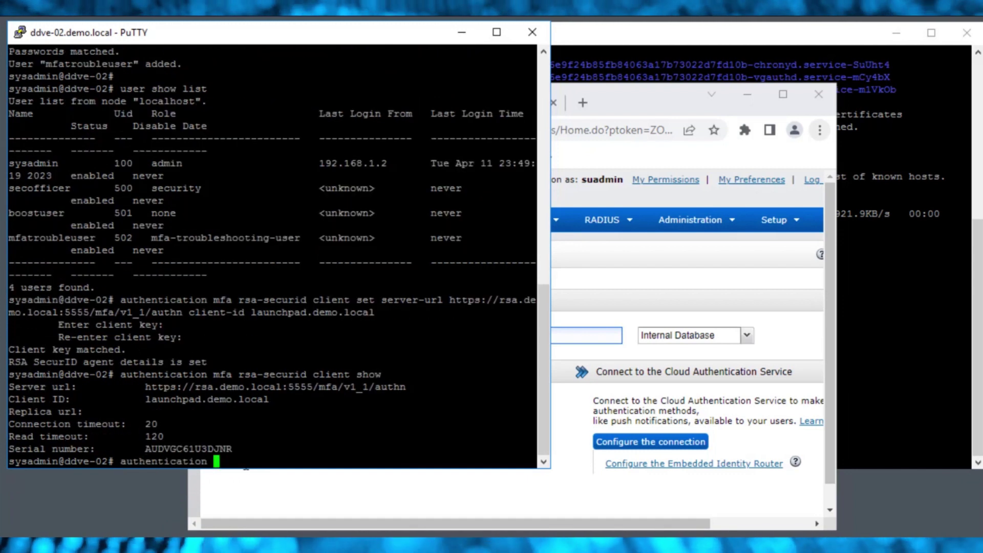
text(mfa rsa-securid )
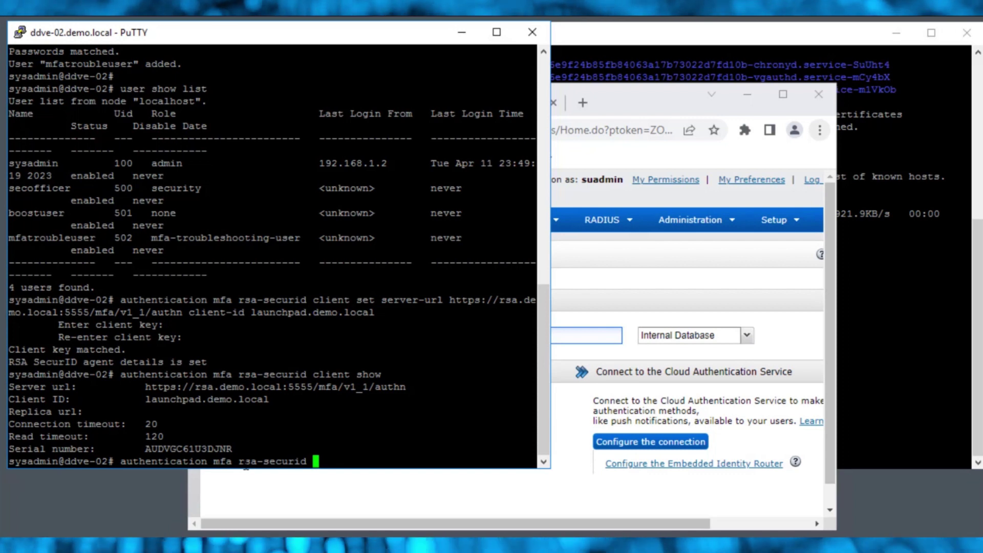
text(enable)
Step: Confirm enabling RSA SecurID MFA with the security officer credentials and sysadmin password
key(Return)
text(yes|no) [no]:)
key(Return)
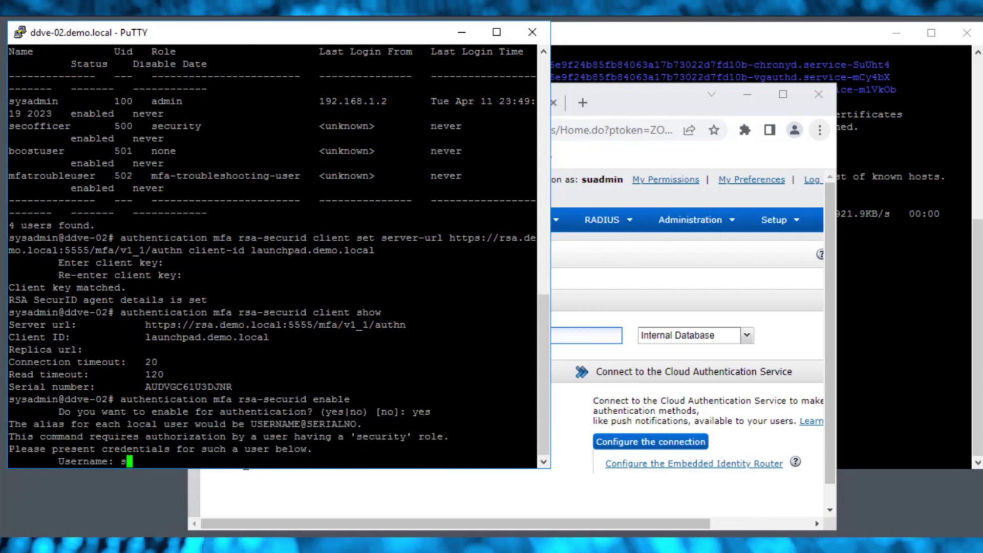
key(Return)
key(Return)
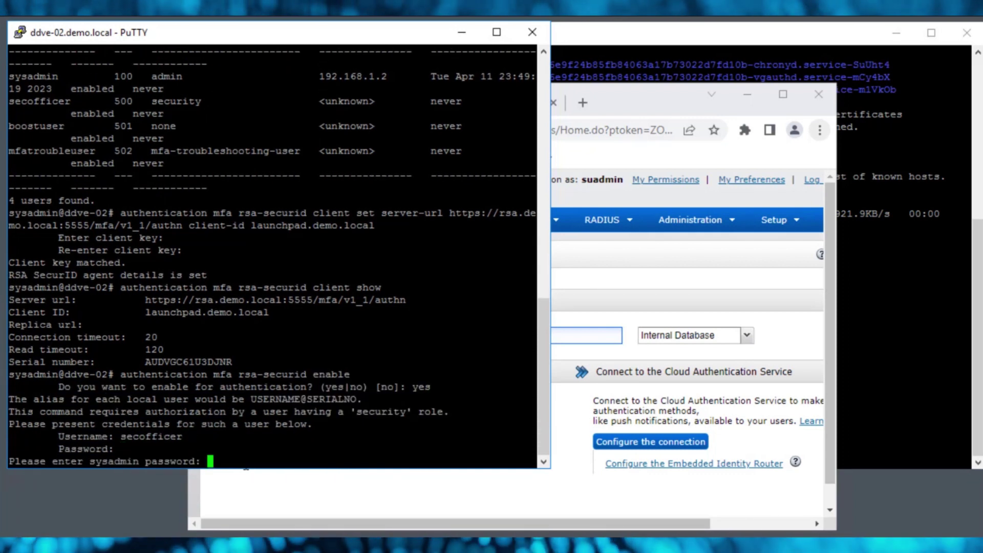
key(Return)
key(Return)
Step: Run 'authentication mfa rsa-securid status' to confirm all four options are enabled
text(authentication mfa rsa-securid)
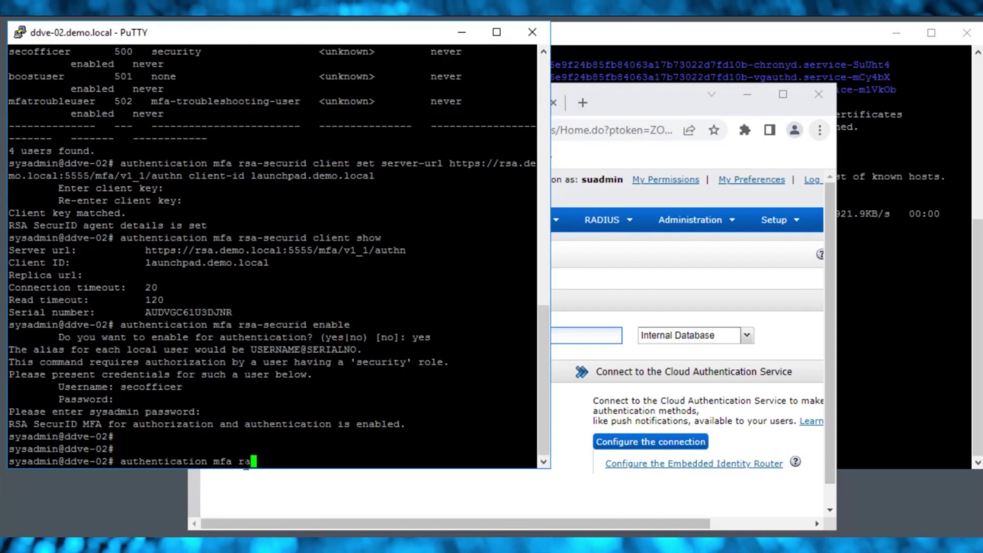
key(Tab)
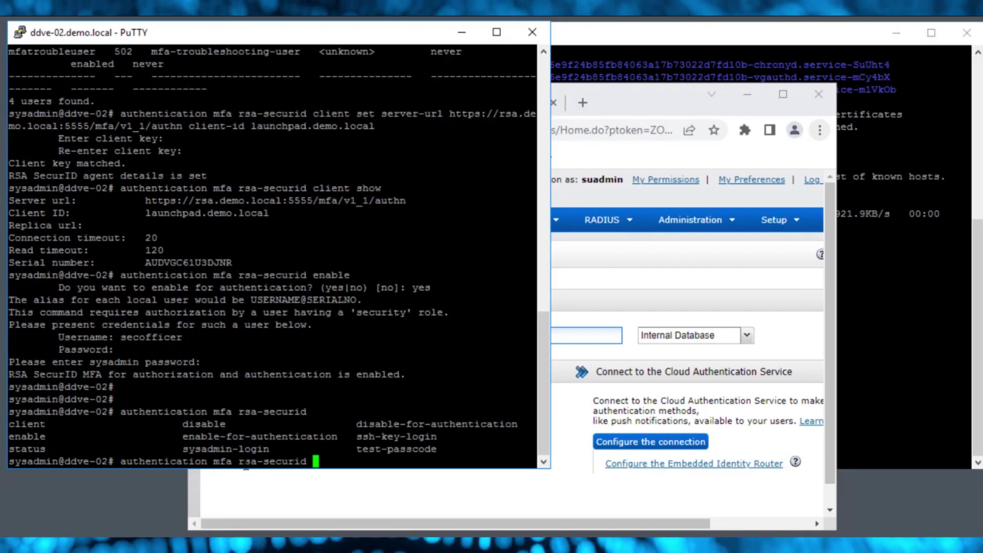
text(status)
key(Return)
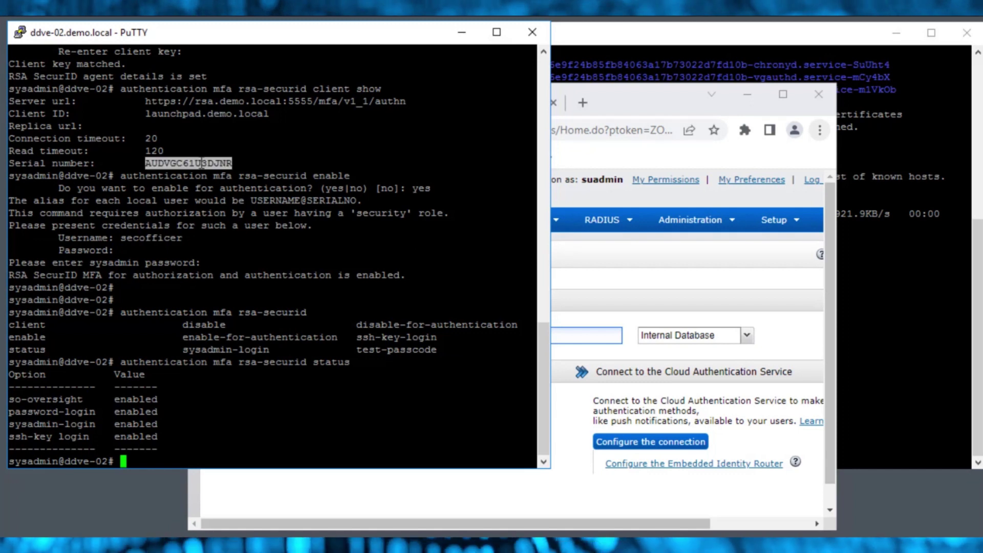
Step: Create user 'mfa demo' with User ID sysadmin@ plus the Data Domain serial, set a password, and save
click(614, 95)
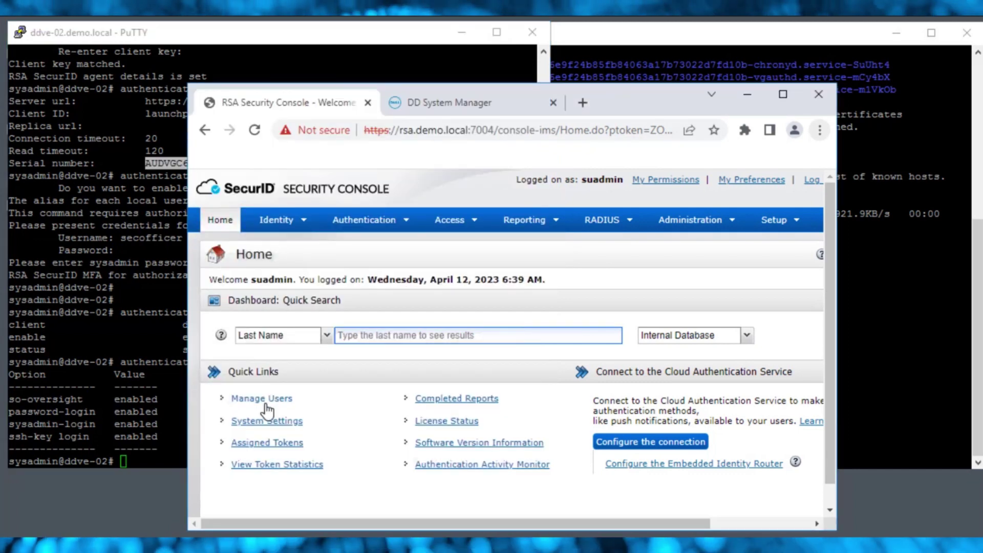
click(783, 94)
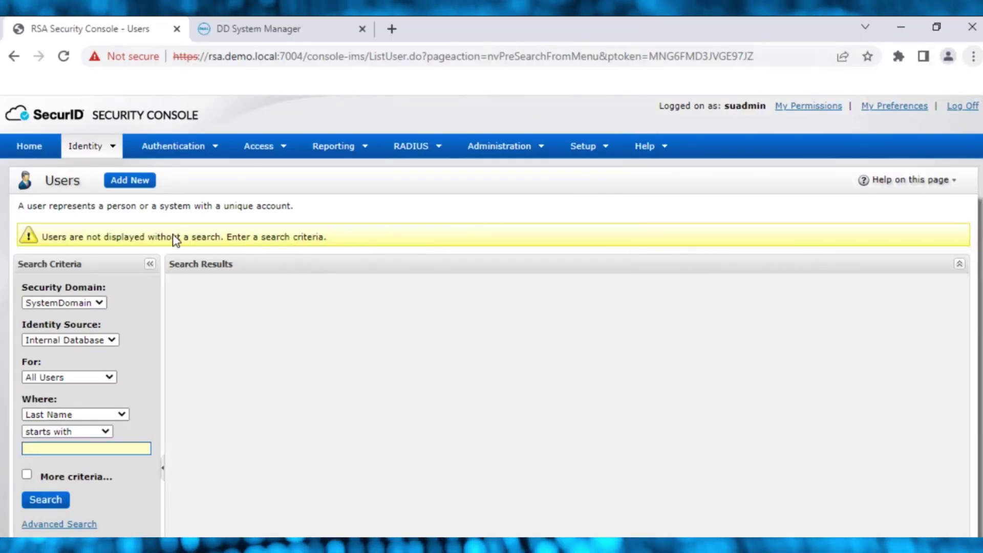
click(114, 186)
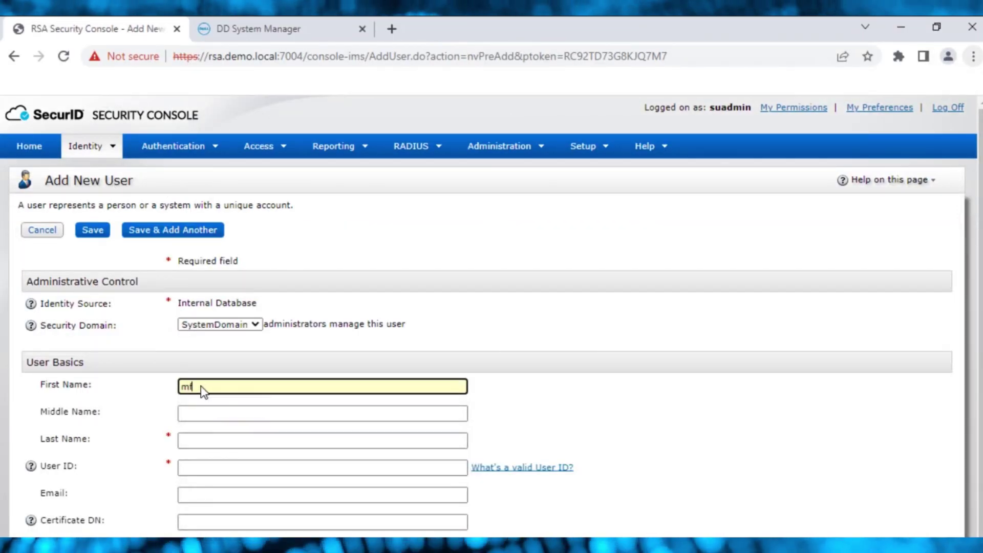
key(Tab)
key(Tab)
text(demo)
key(Tab)
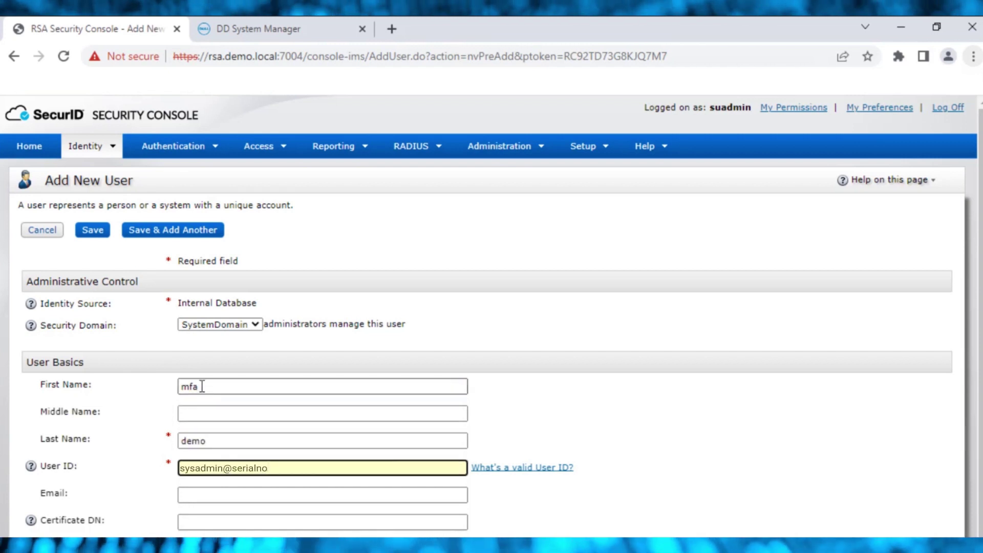
drag(830, 230, 849, 465)
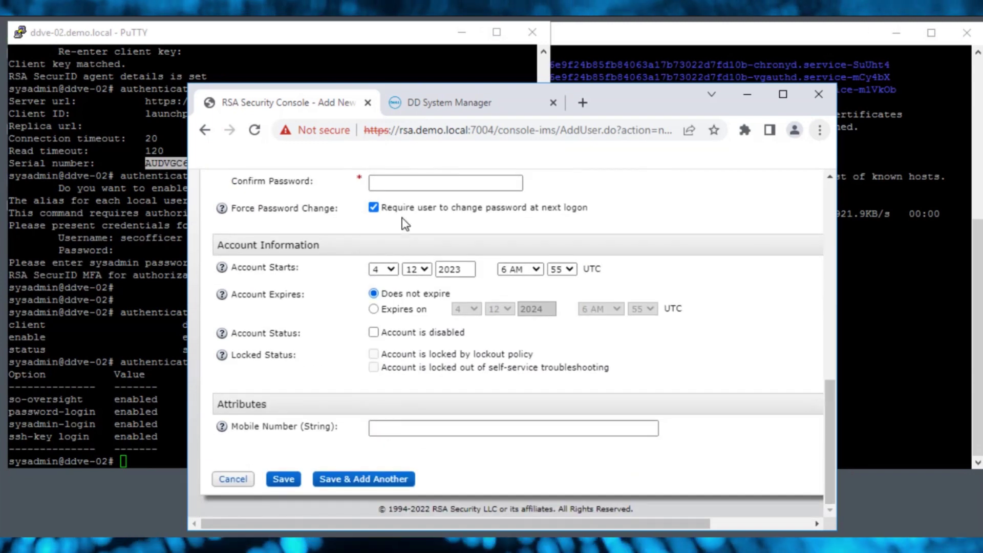
scroll(402, 241, up, 3)
click(407, 265)
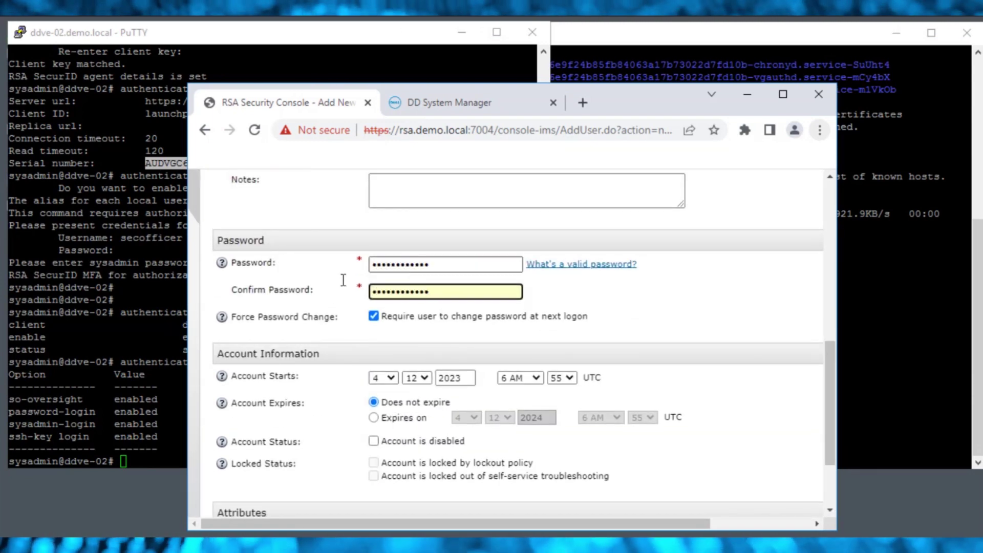
scroll(830, 423, down, 2)
click(288, 480)
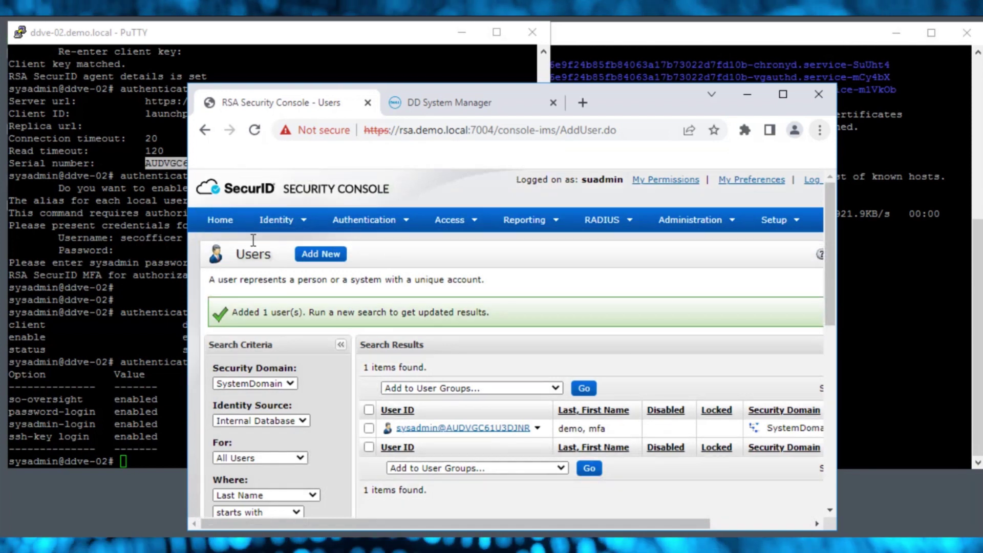
Step: Create software token profile mfademo: Desktop PC 4.0, no PIN (tokencode only), File Based SDTID delivery
click(369, 226)
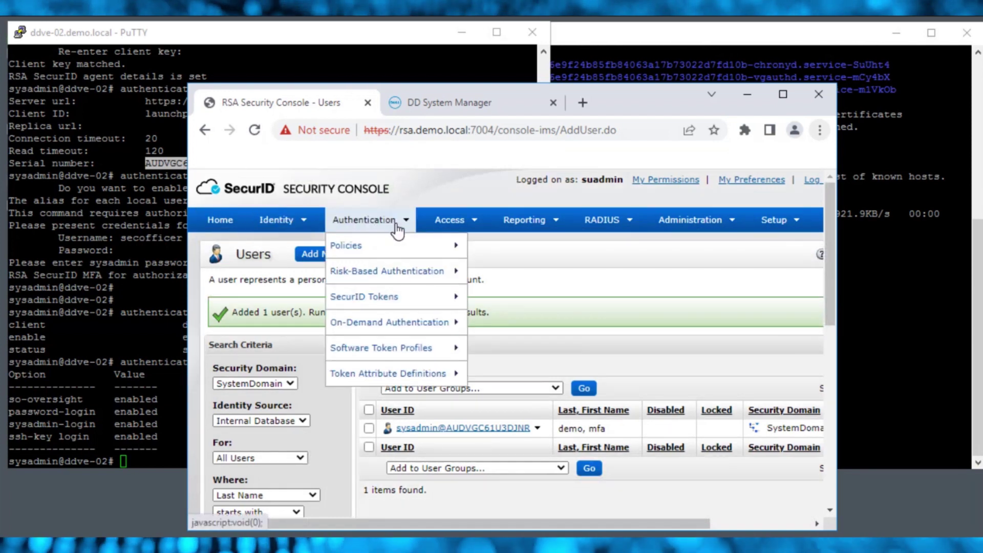
mouse_move(435, 348)
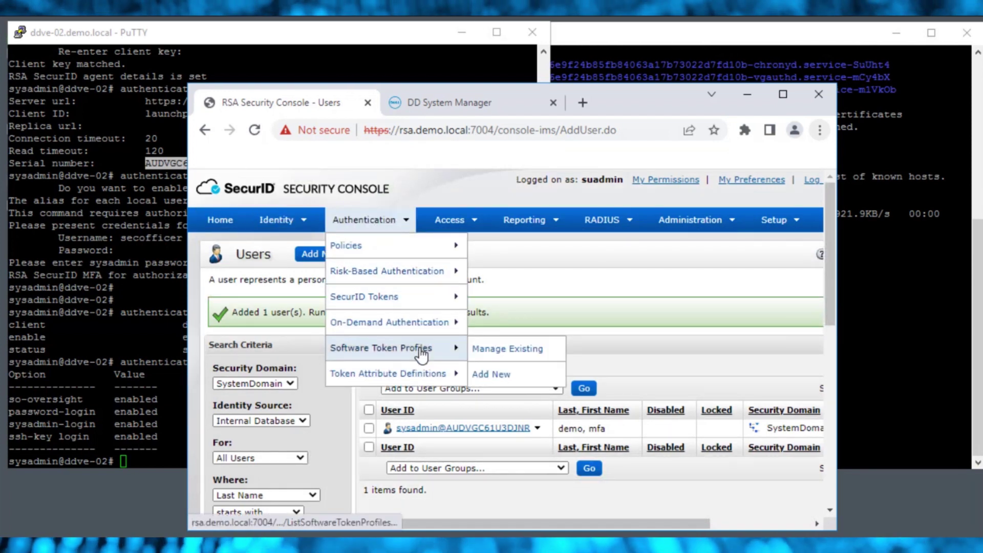
click(523, 354)
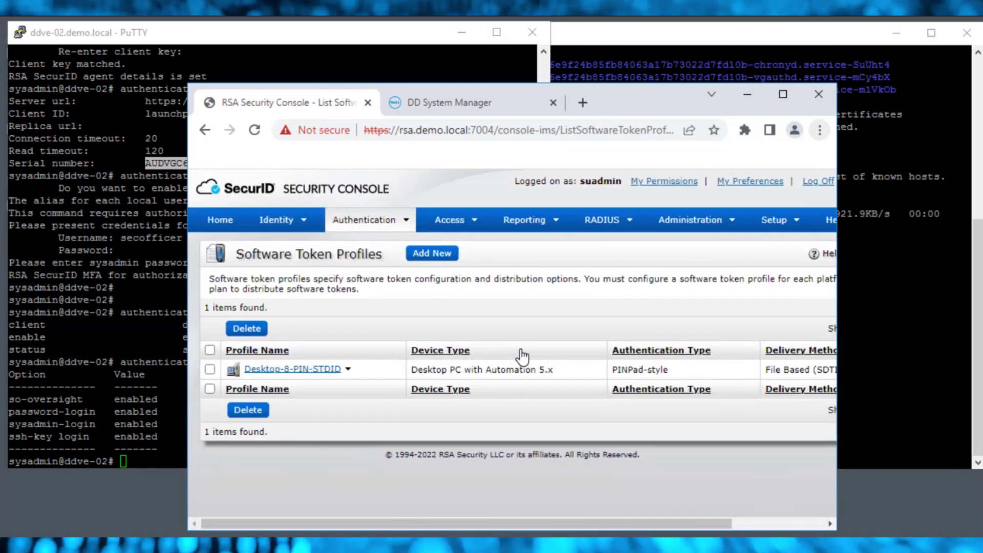
click(433, 254)
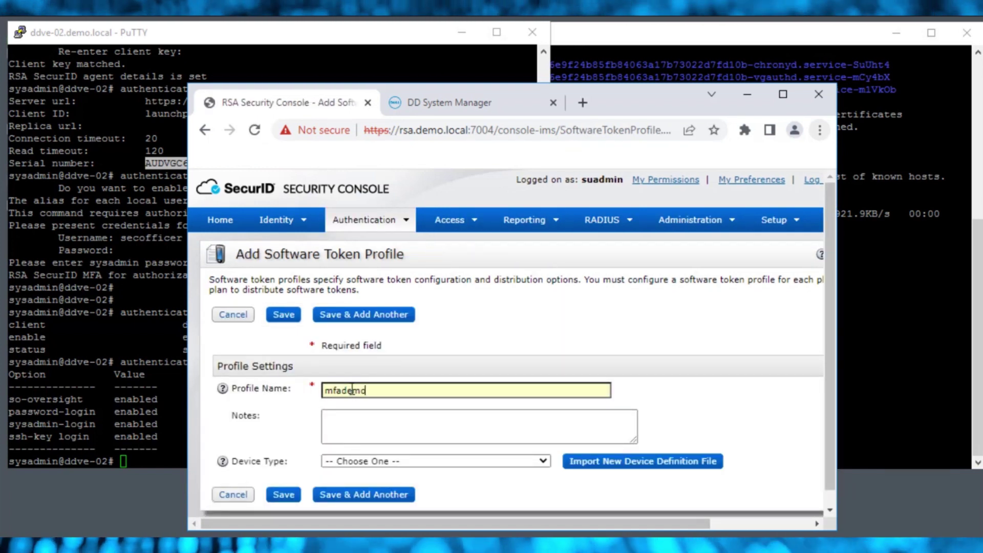
click(441, 462)
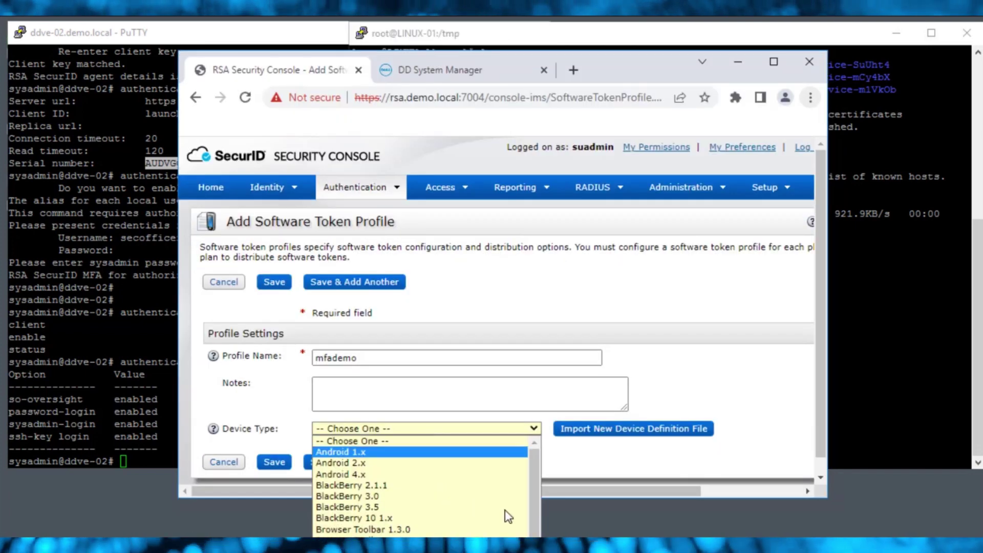
scroll(538, 507, down, 3)
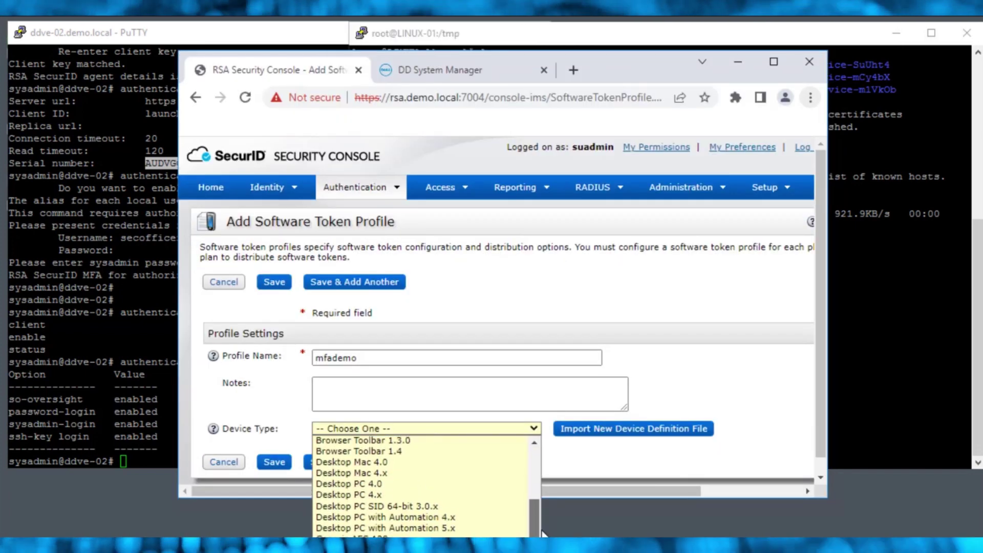
click(366, 477)
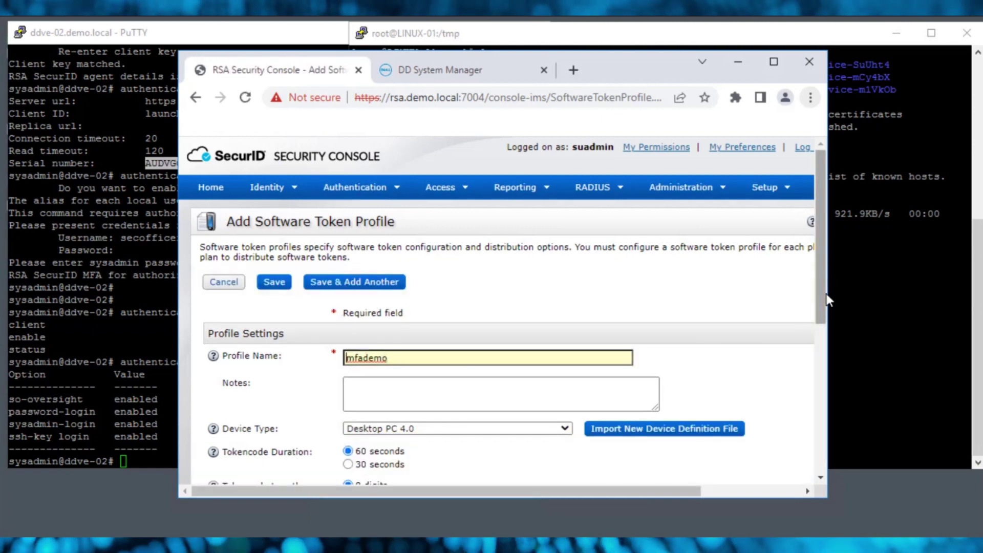
drag(823, 300, 815, 406)
click(349, 339)
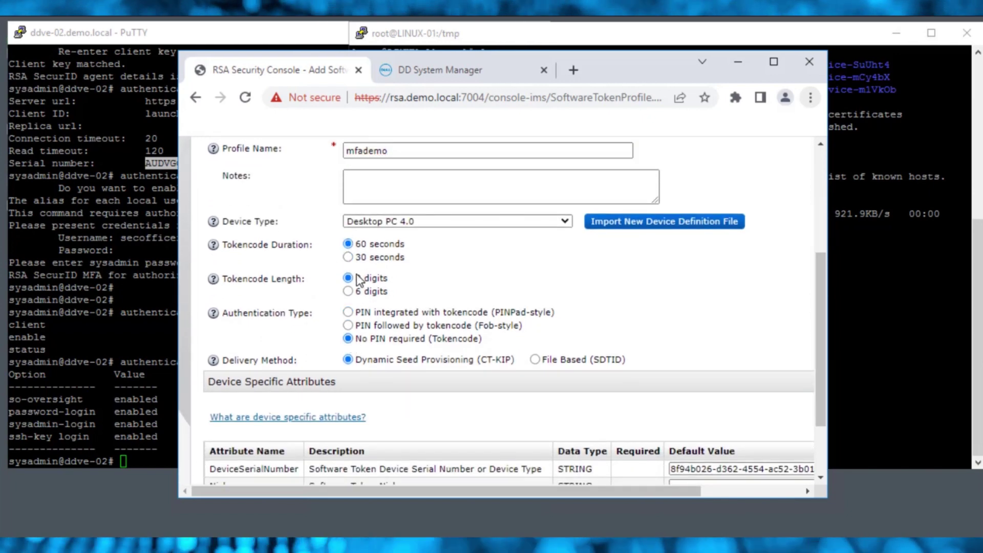
click(535, 359)
Step: Bring up the RSA SecurID Software Token app's Token Storage Devices details
scroll(563, 410, down, 2)
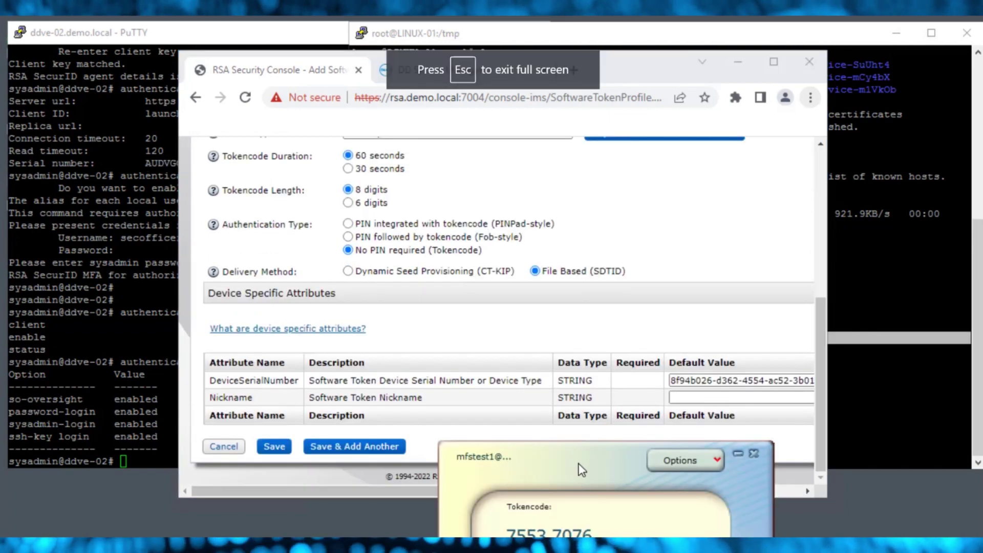
drag(581, 468, 632, 146)
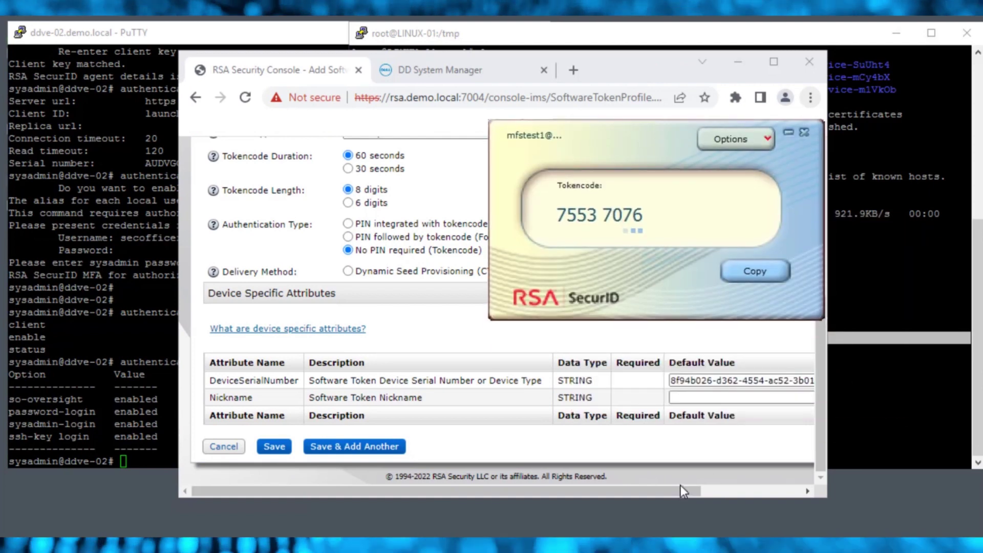
drag(684, 490, 715, 492)
drag(640, 62, 549, 70)
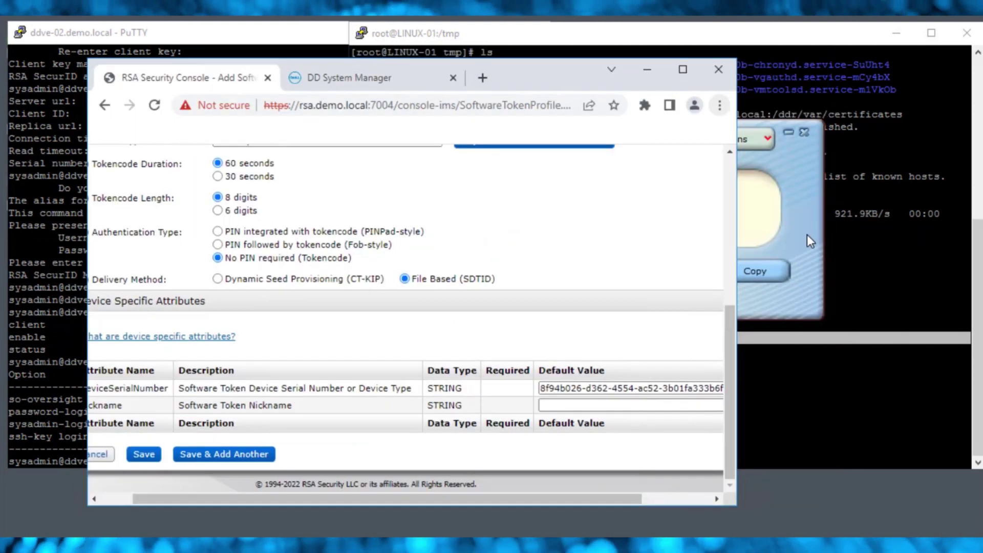
click(807, 235)
click(769, 137)
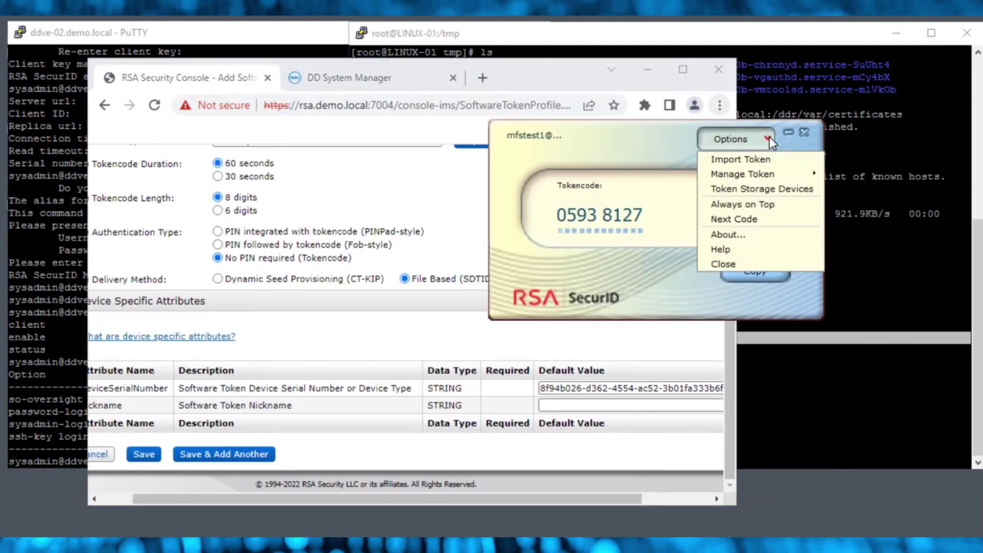
click(747, 188)
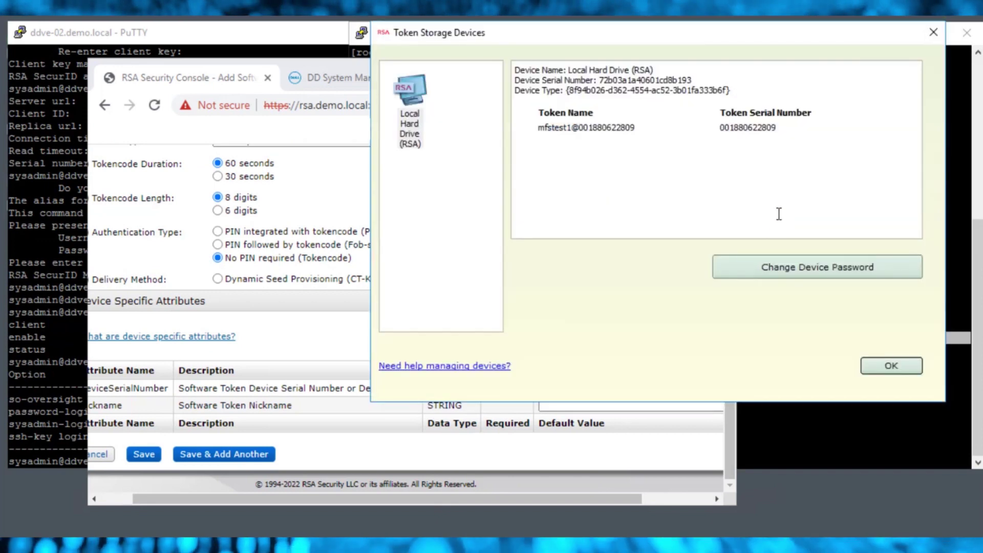
Step: Compare the Device Type value with the profile's DeviceSerialNumber and save the mfademo profile
right_click(705, 95)
click(741, 111)
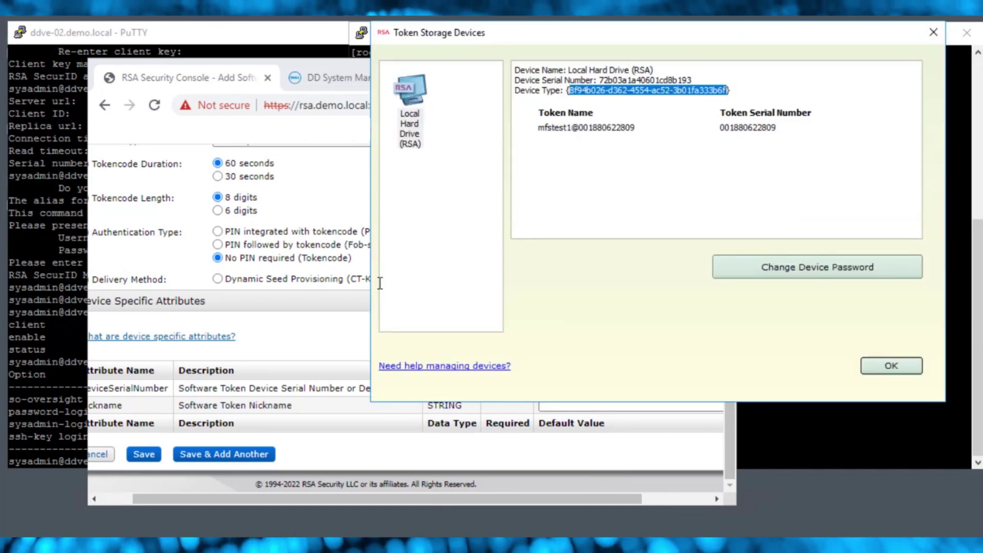
drag(366, 498, 434, 498)
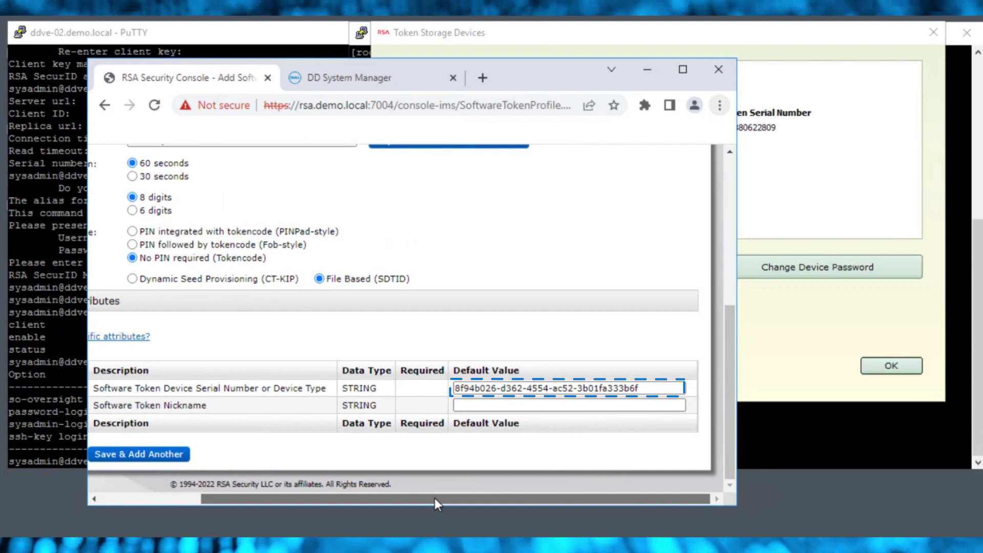
drag(434, 498, 318, 496)
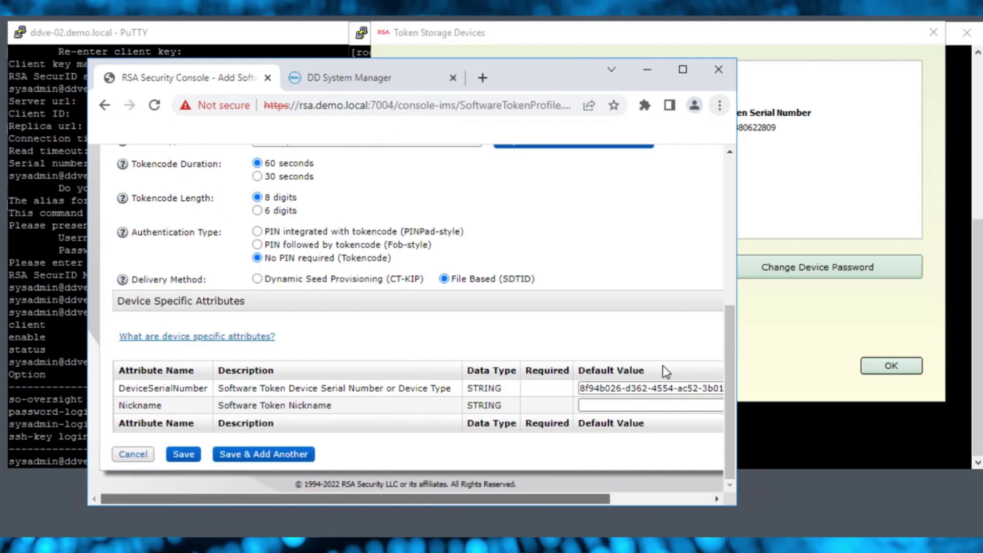
click(891, 366)
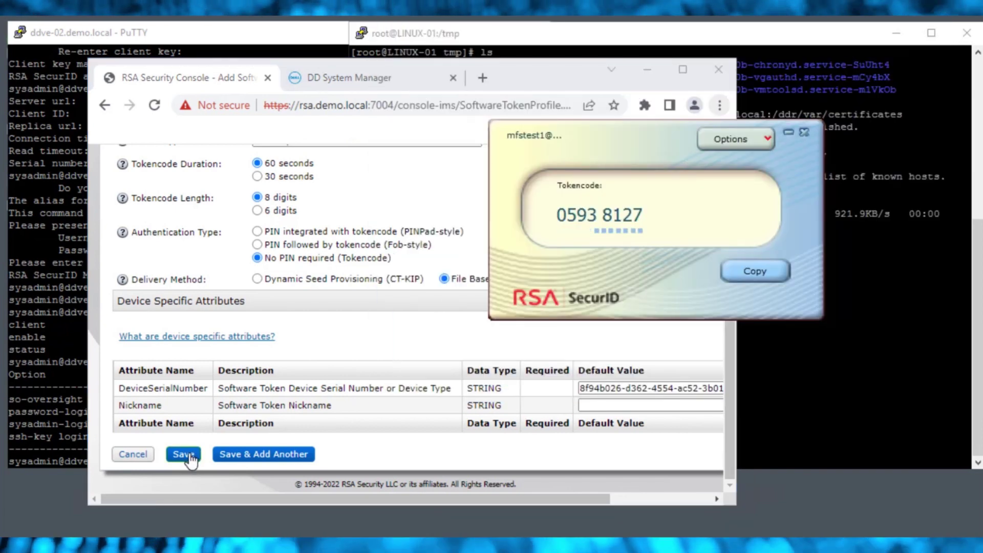
click(655, 178)
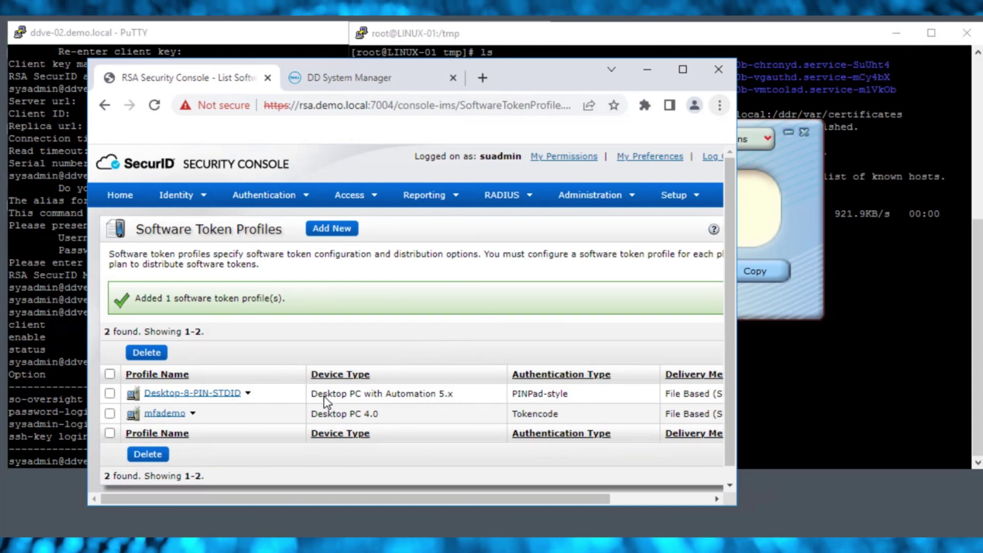
mouse_move(296, 203)
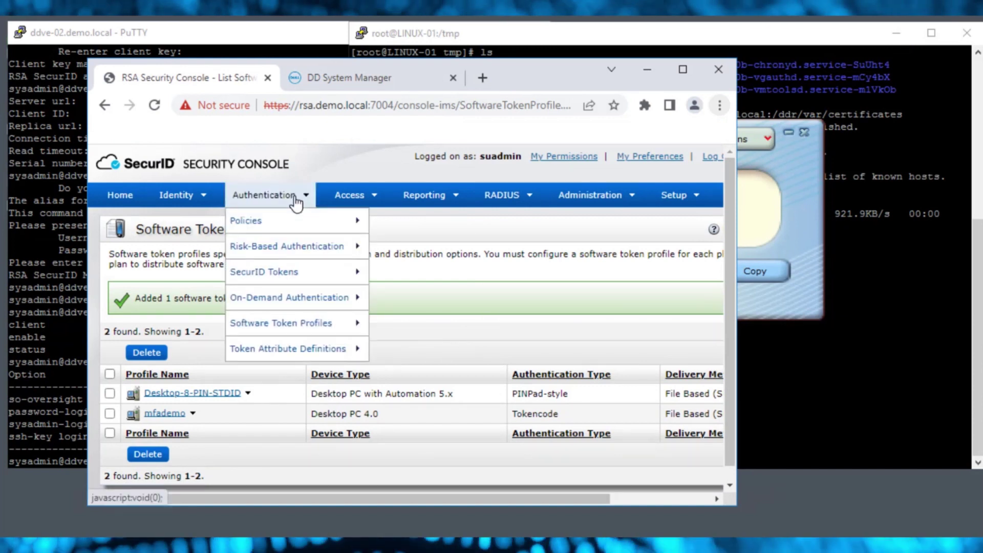
click(289, 272)
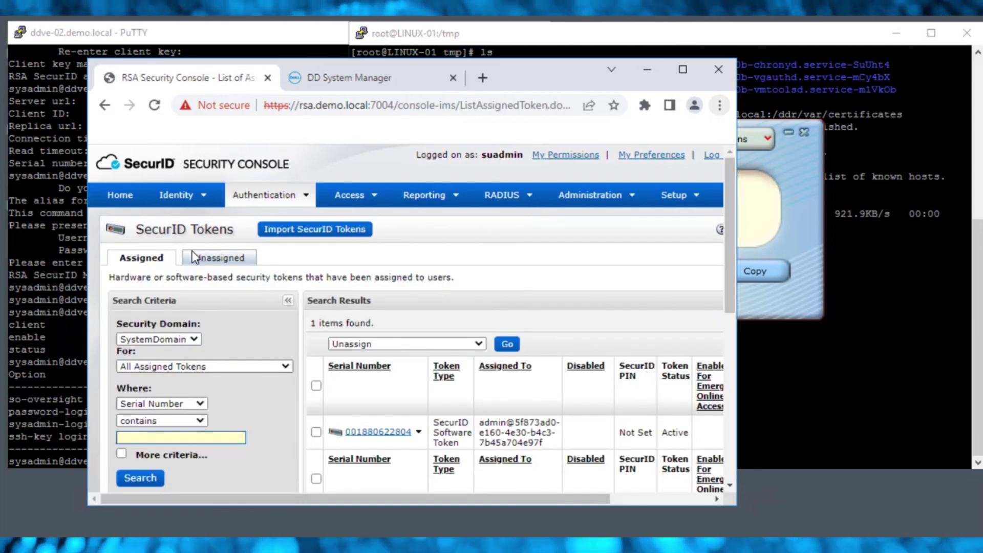
click(206, 259)
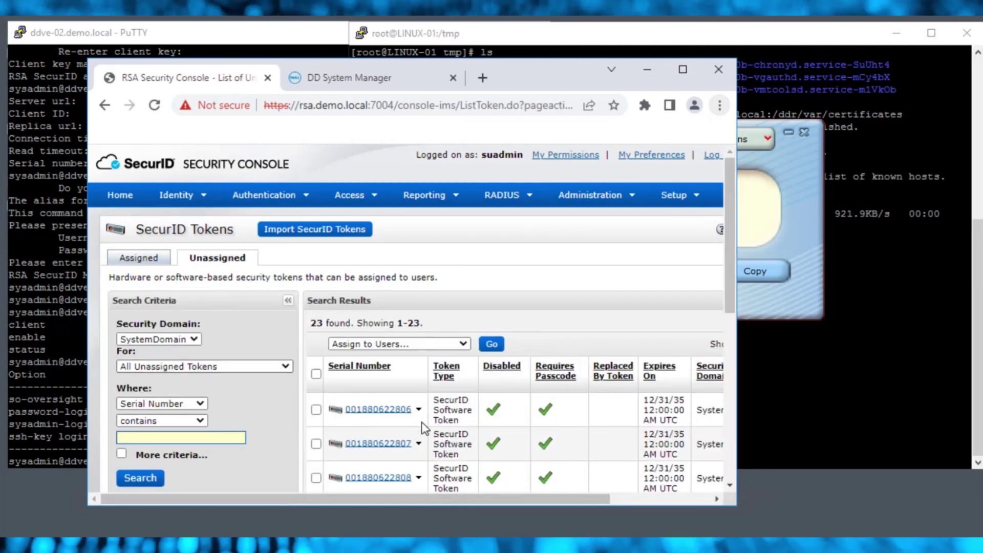
click(316, 409)
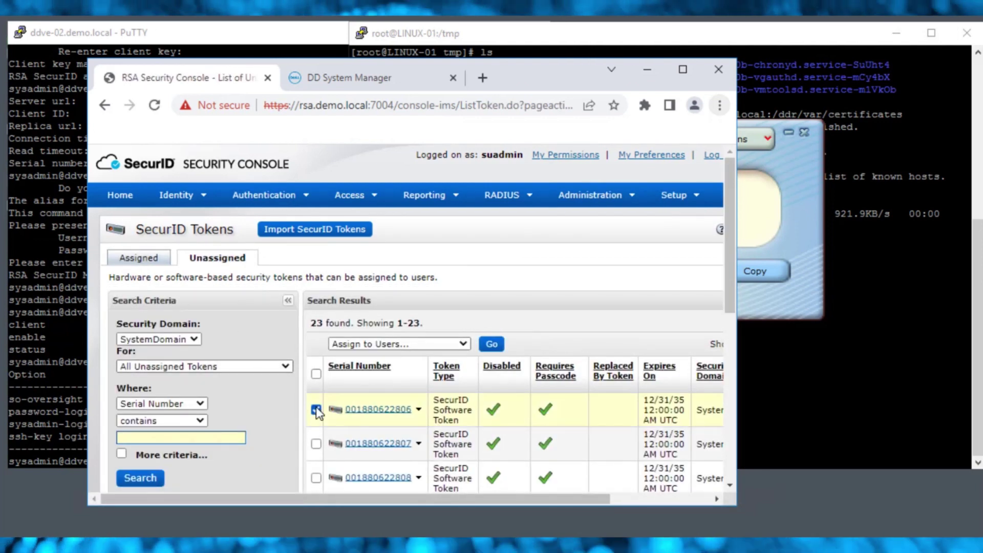
click(491, 344)
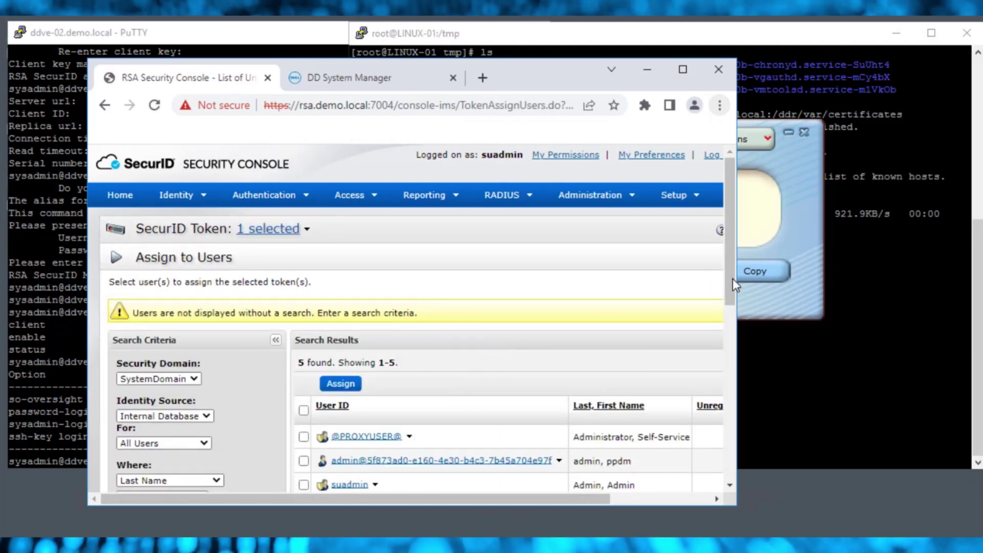
scroll(730, 318, down, 1)
scroll(726, 350, down, 4)
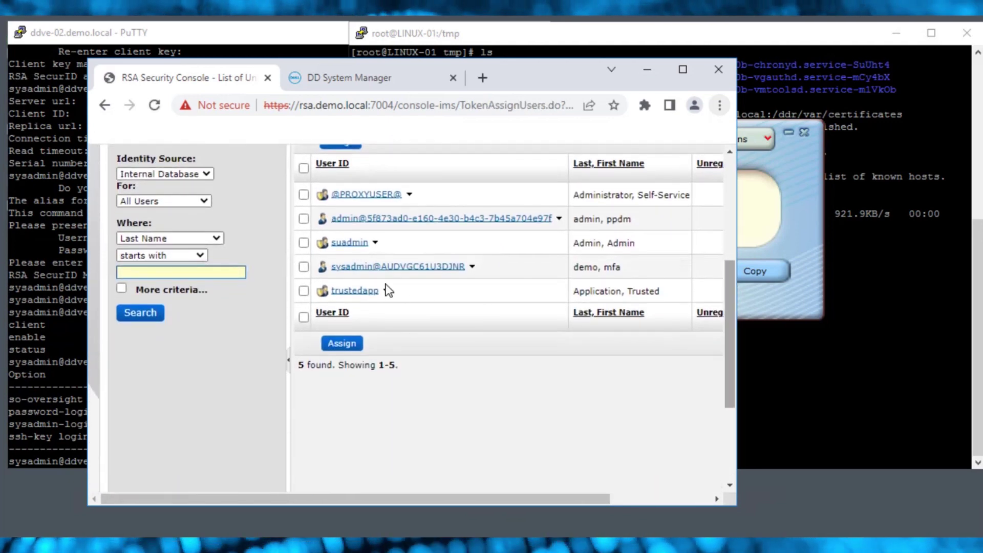
click(304, 267)
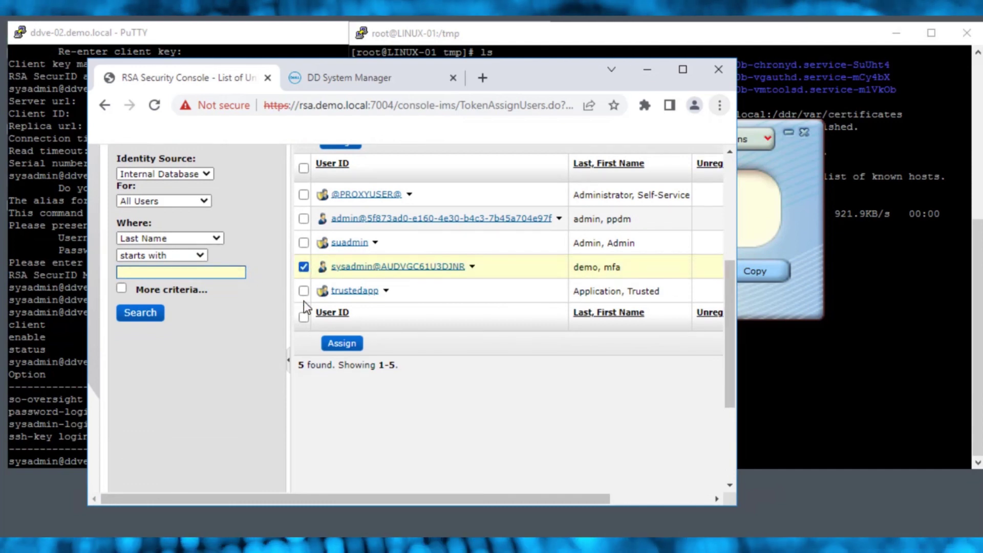
click(338, 344)
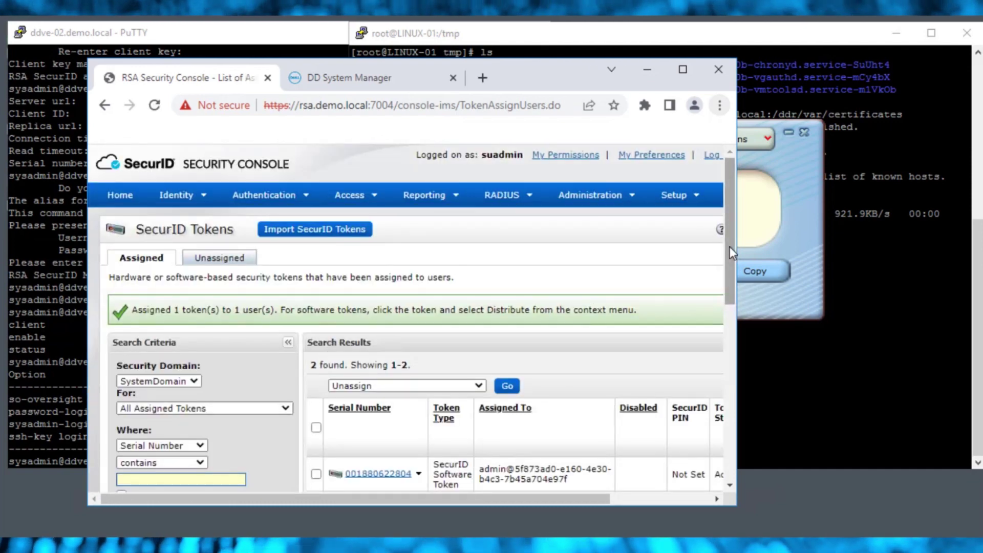
scroll(732, 258, down, 5)
drag(528, 498, 379, 499)
click(316, 306)
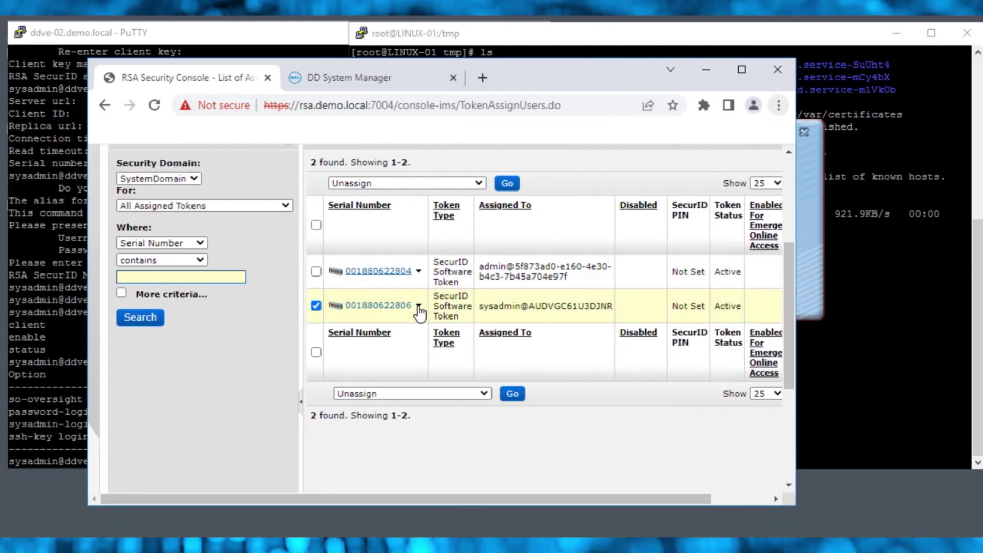
Step: Distribute the sysadmin software token with the mfademo profile and no password protection
click(420, 305)
click(423, 312)
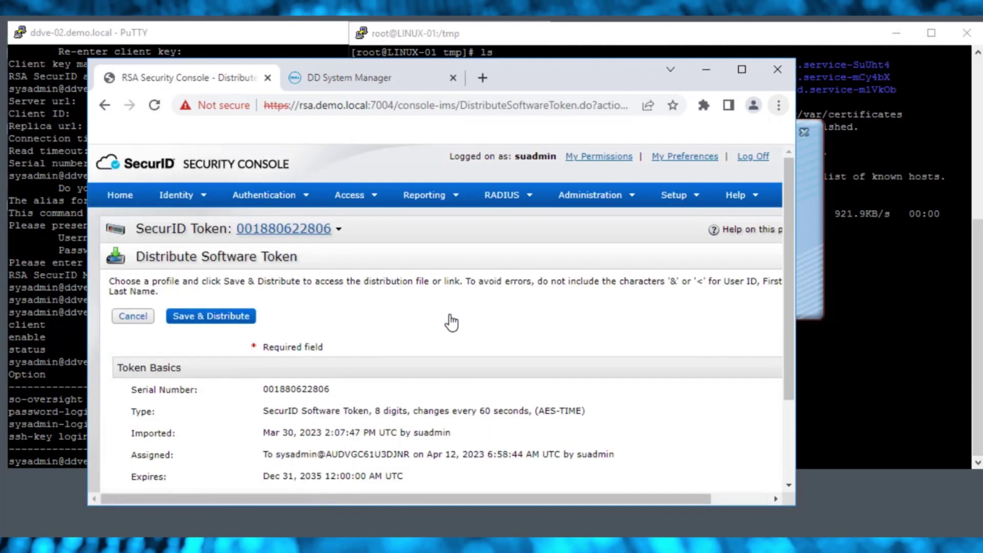
drag(791, 281, 797, 411)
click(352, 422)
click(299, 457)
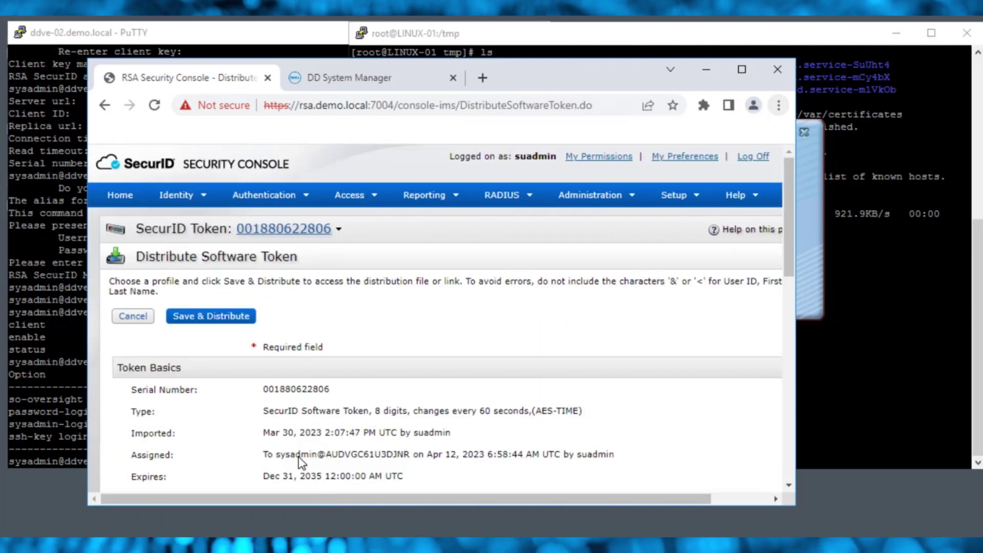
drag(789, 223, 789, 463)
click(249, 341)
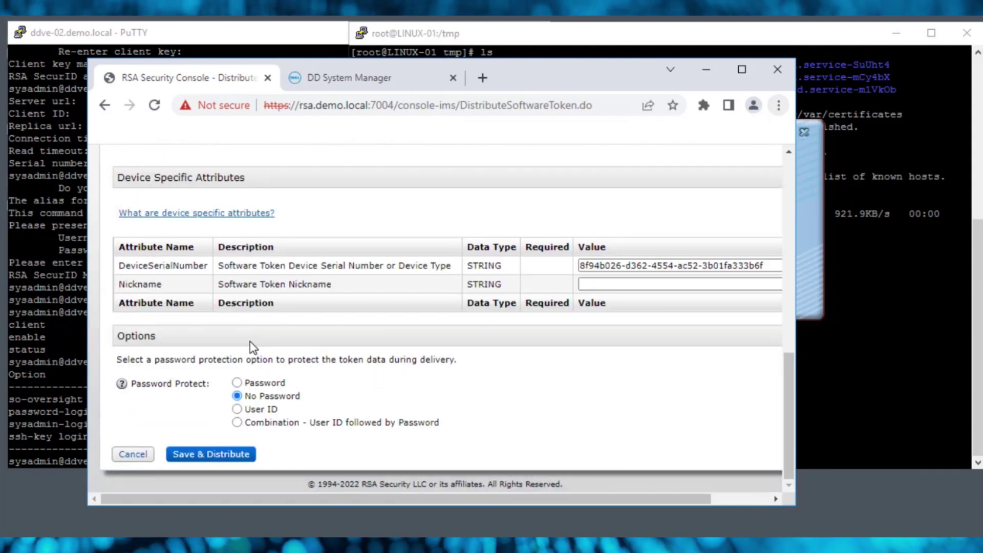
click(222, 454)
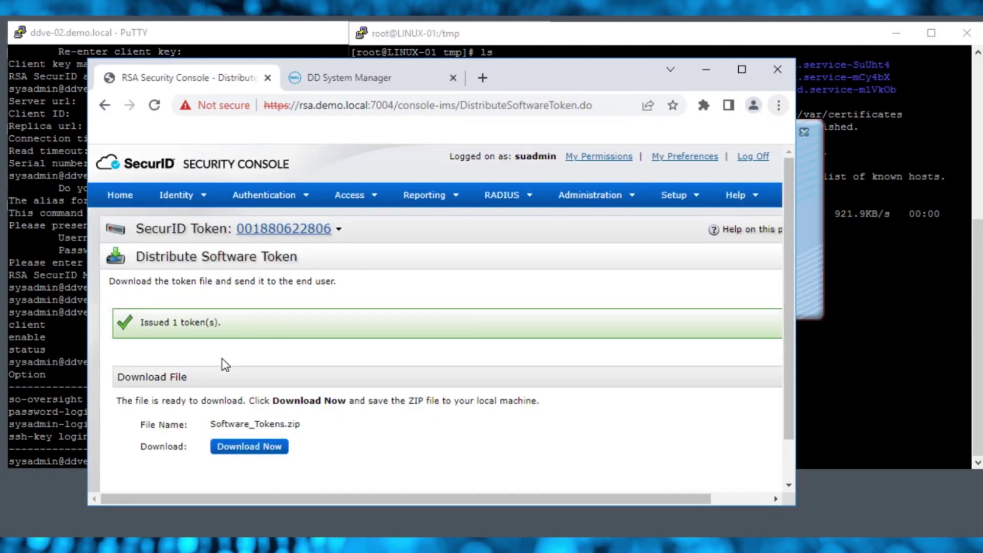
Step: Download Software_Tokens.zip and extract it into a Software_Tokens folder
click(265, 454)
click(256, 483)
click(312, 543)
right_click(469, 117)
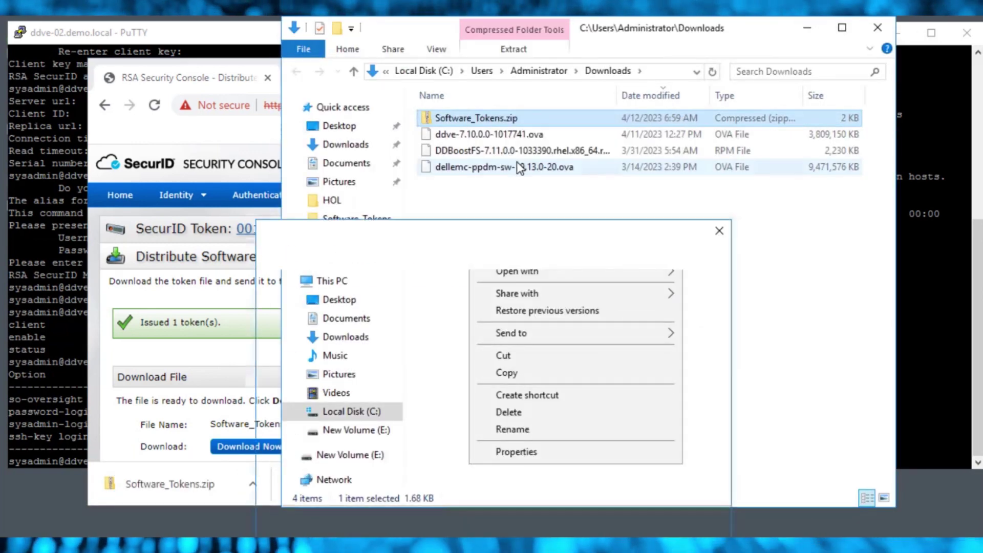
click(517, 163)
key(Return)
click(635, 95)
key(ctrl+c)
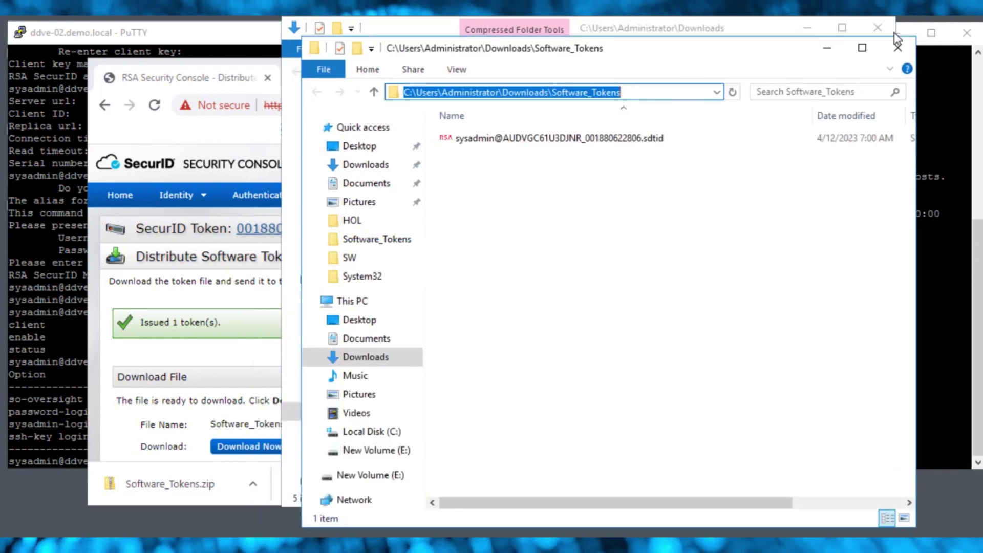
click(827, 47)
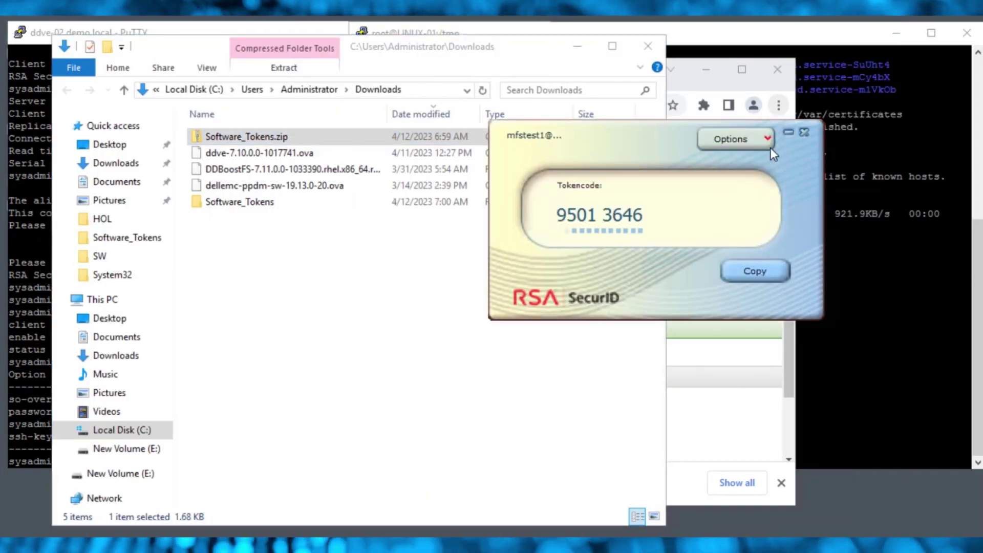
Step: Import the sysadmin .sdtid token file from Downloads\Software_Tokens into RSA SecurID Token
click(768, 143)
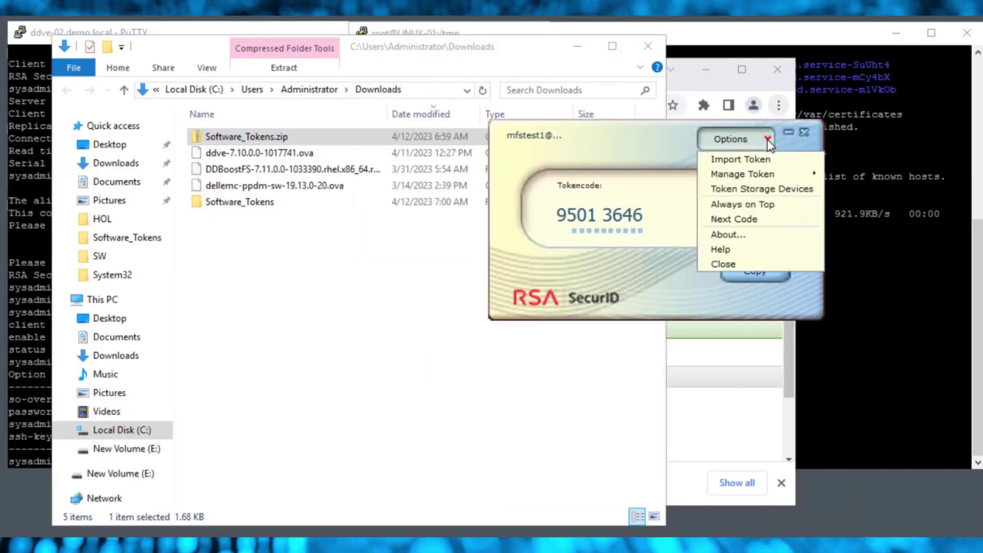
click(756, 160)
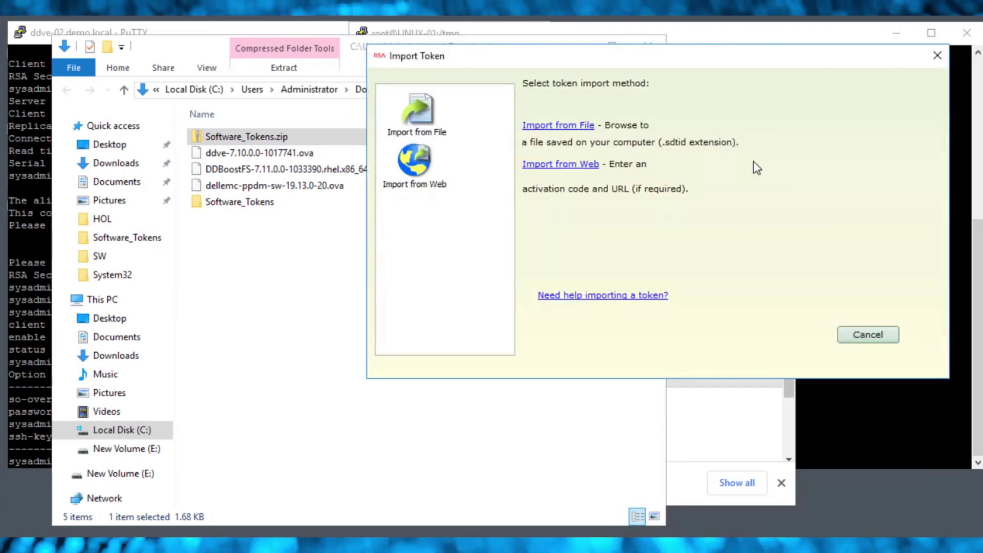
click(567, 126)
click(869, 224)
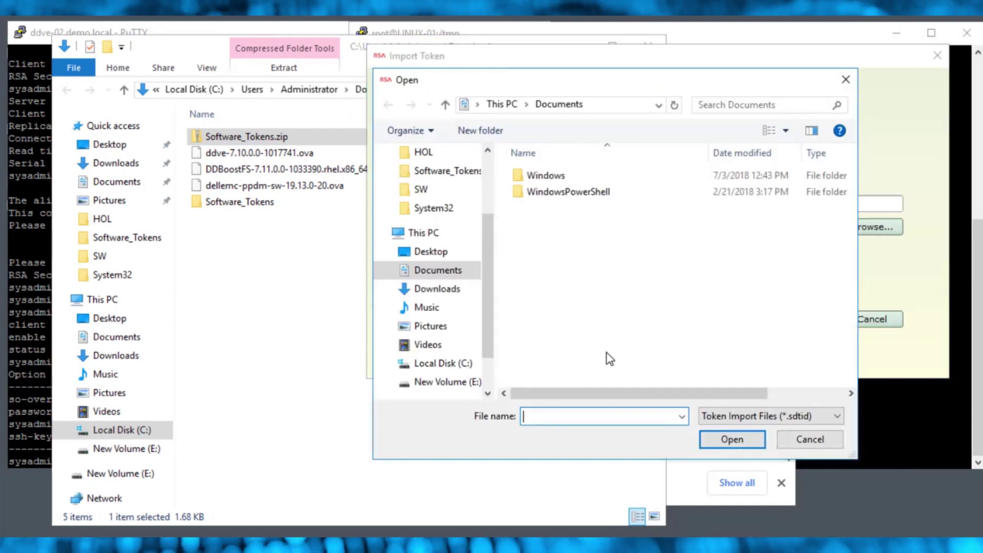
click(584, 415)
key(ctrl+v)
key(Return)
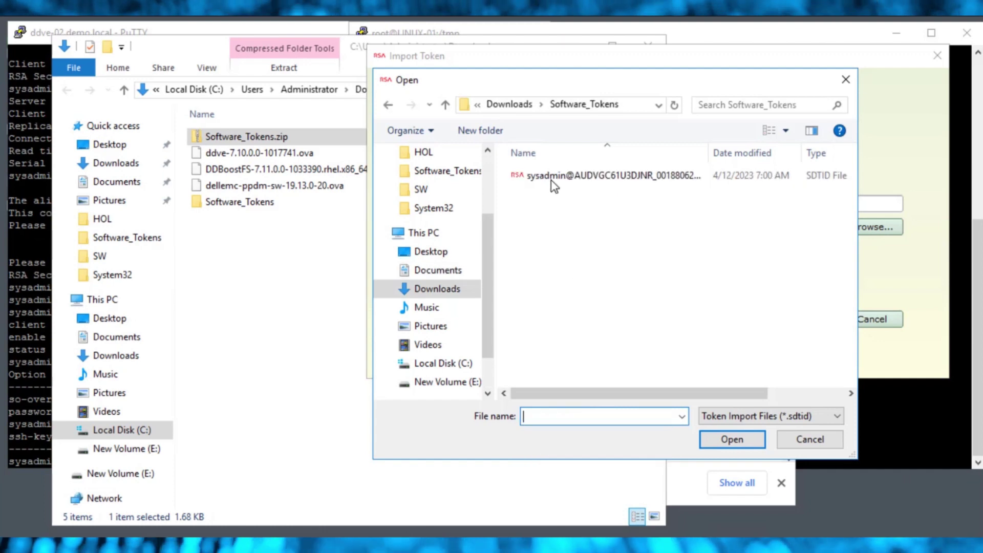
click(551, 180)
click(727, 435)
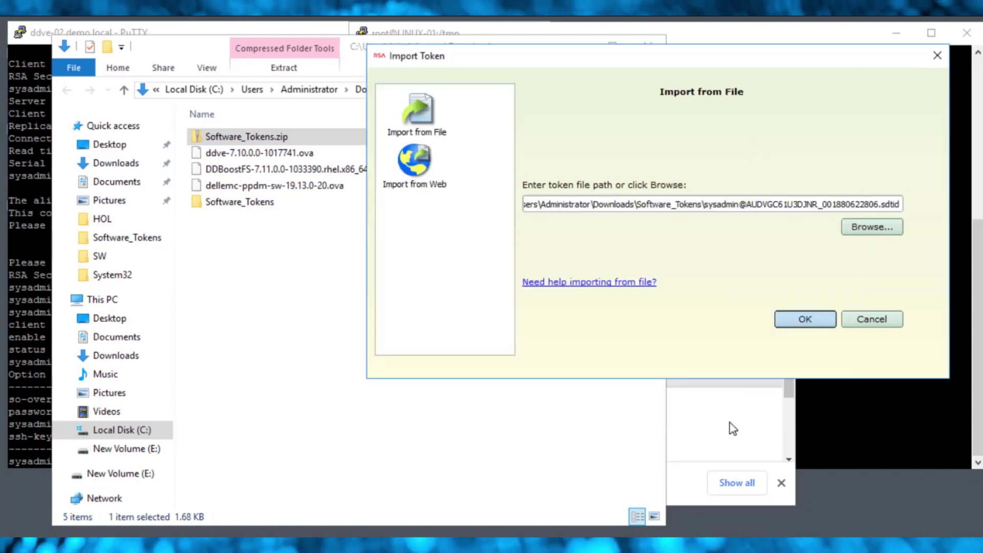
click(804, 327)
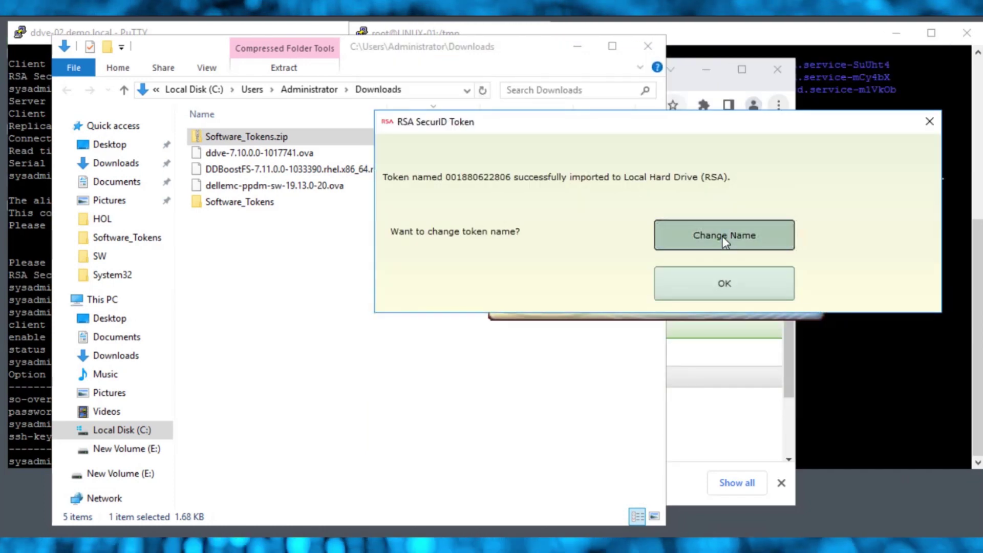
Step: Rename the imported token so its name begins with sysadmin
click(722, 236)
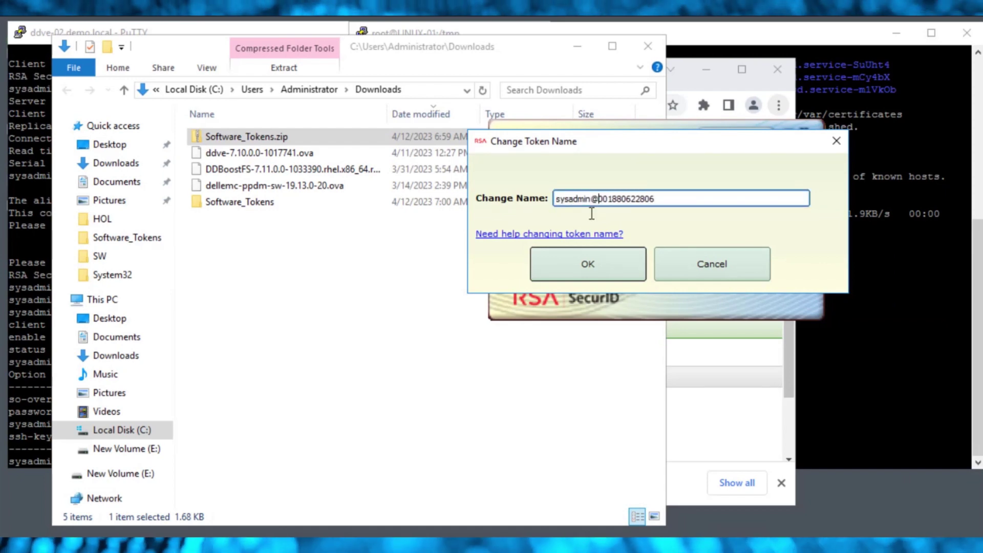
click(612, 253)
key(Return)
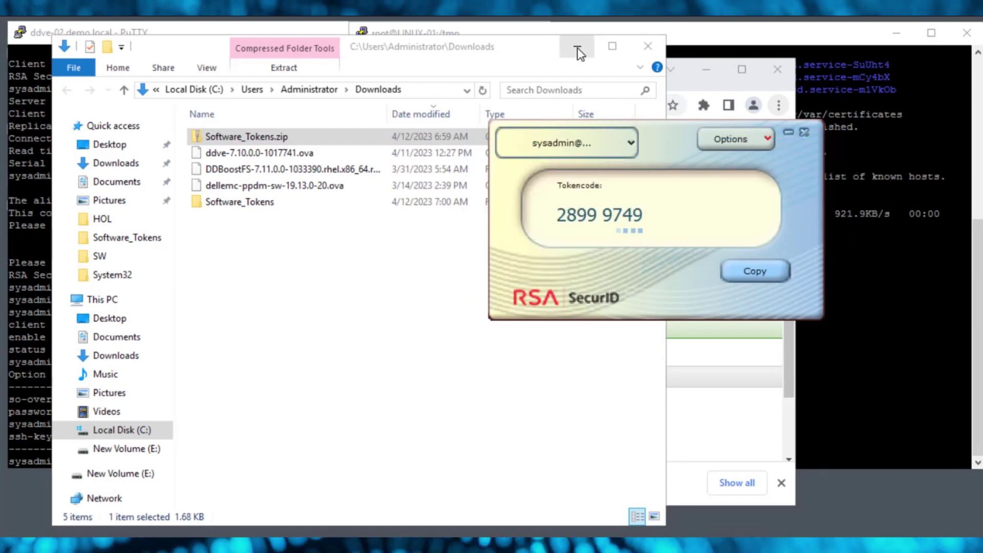
Step: Start the rsa-securid test-passcode check for user sysadmin on ddve-02
click(577, 51)
key(alt+Tab)
text(aut)
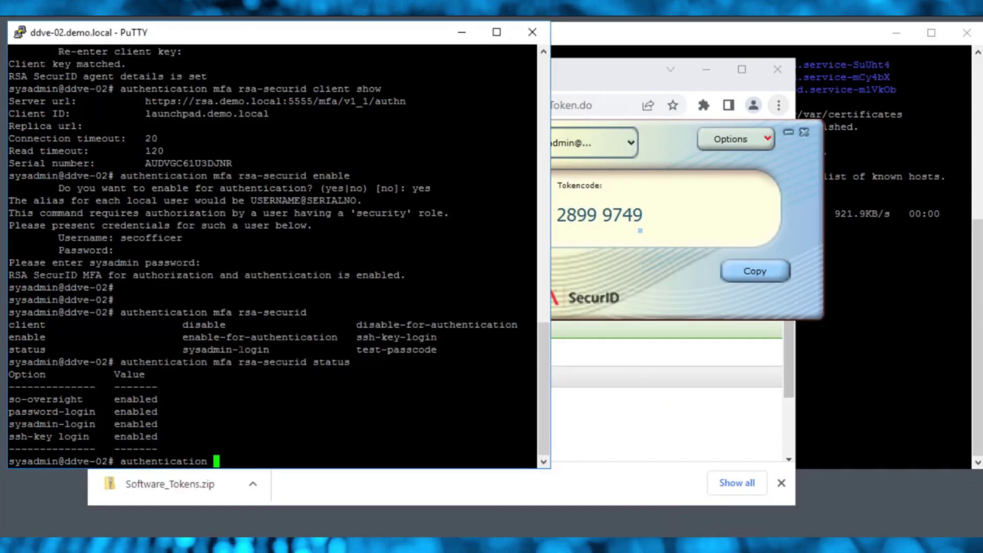
text(mfa)
key(Tab)
text(test-passcode )
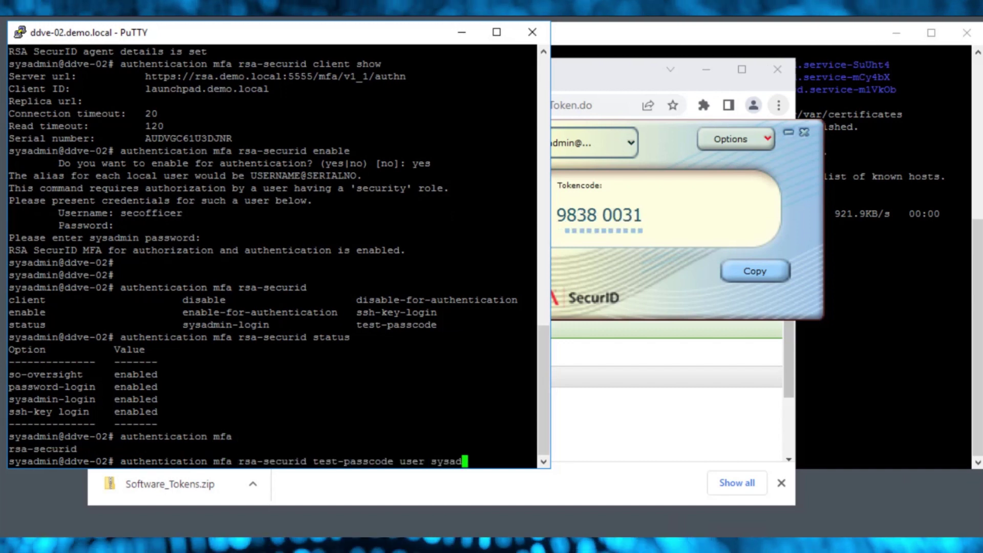
text(user sysadmin)
key(Return)
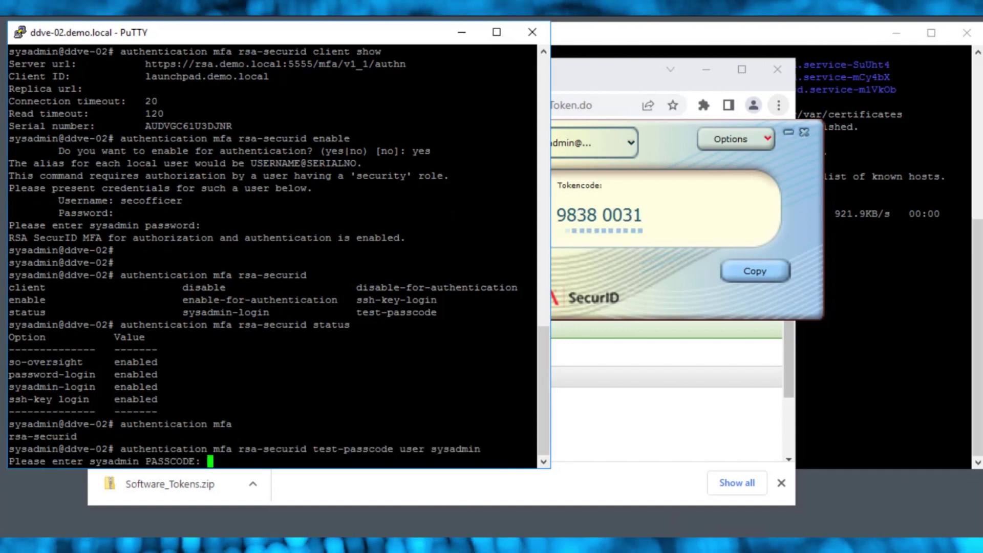
Step: Paste the token passcode so it validates, then switch to the LINUX-01 root session
click(767, 271)
key(shift+Insert)
key(Return)
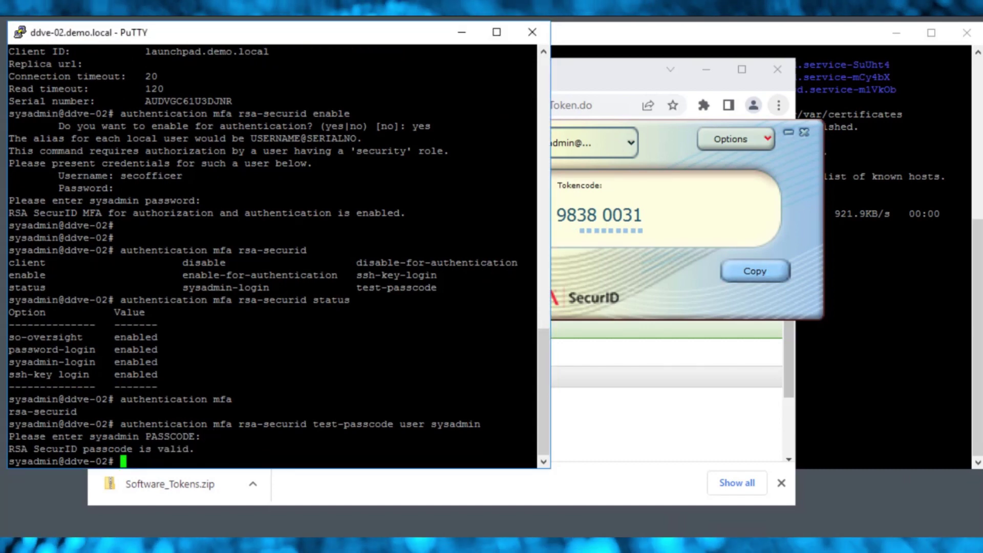
key(alt+Tab)
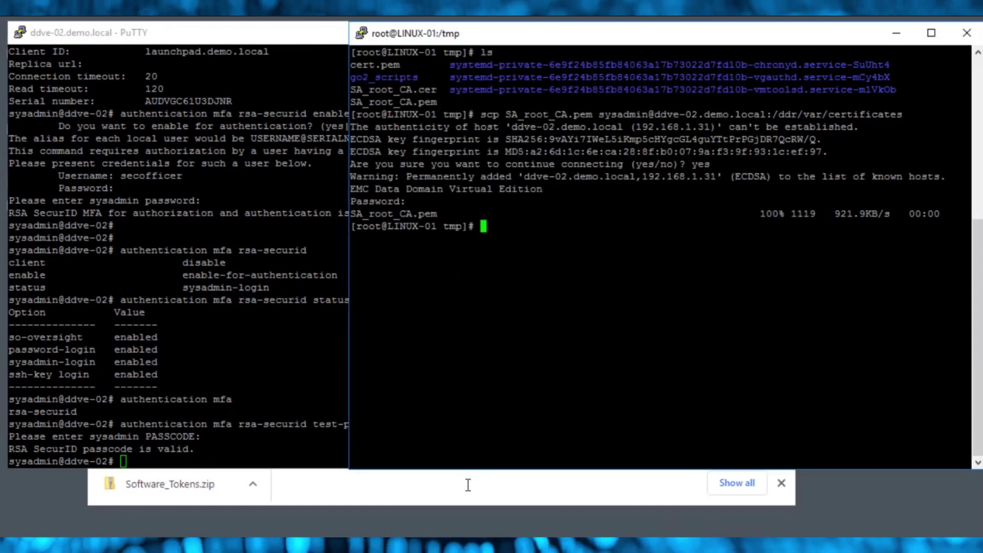
Step: Log out of DD System Manager and back in as sysadmin, verifying with the SecurID tokencode
click(330, 480)
click(401, 78)
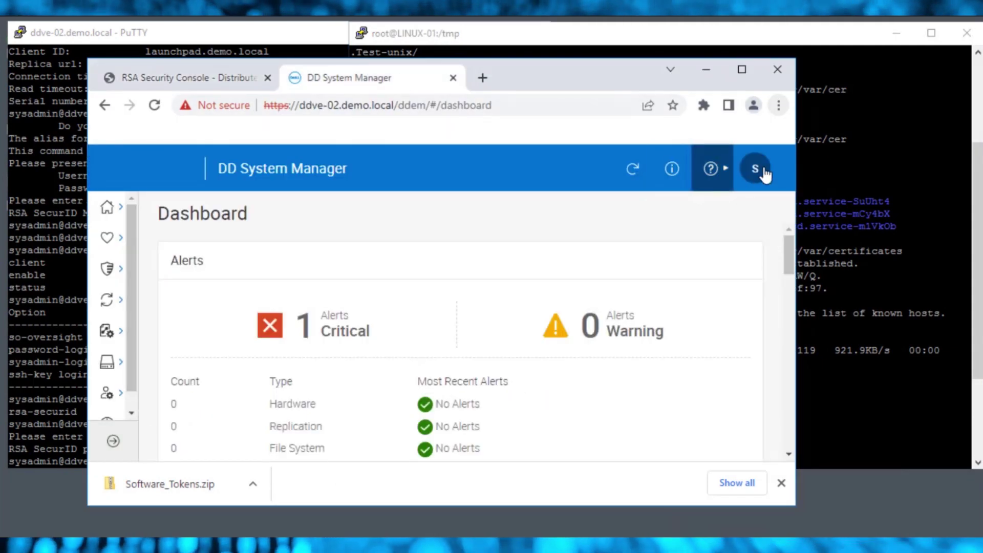
click(755, 168)
click(673, 308)
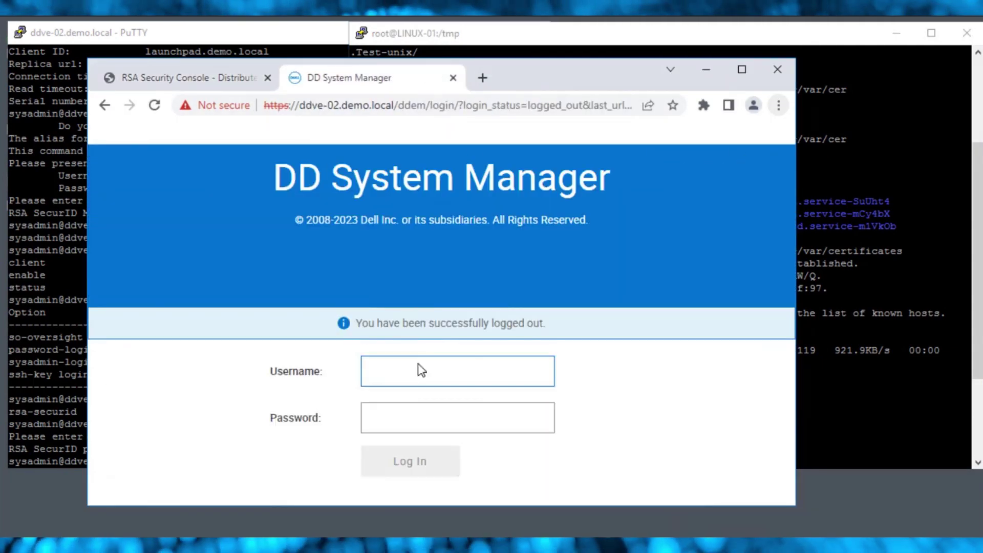
key(Tab)
text(****)
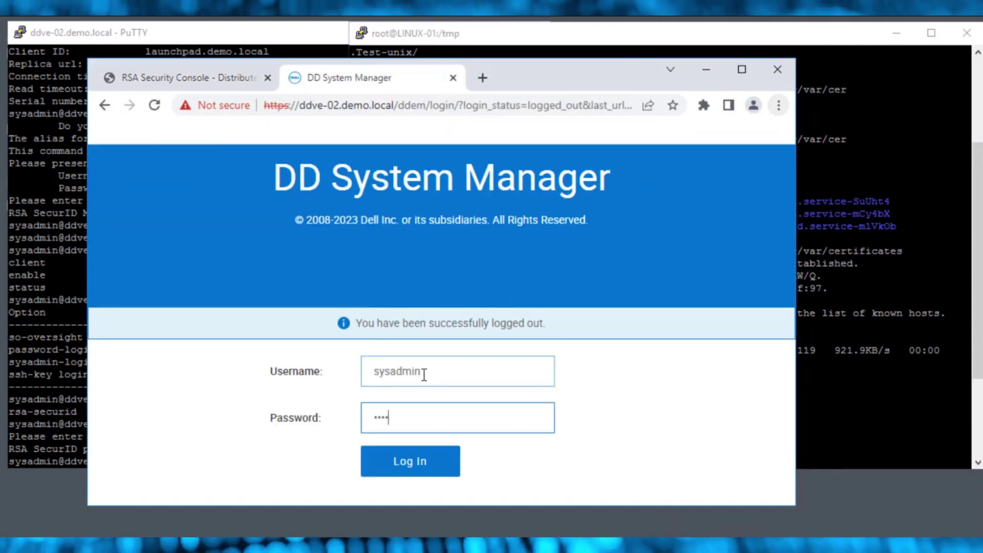
key(Return)
click(900, 33)
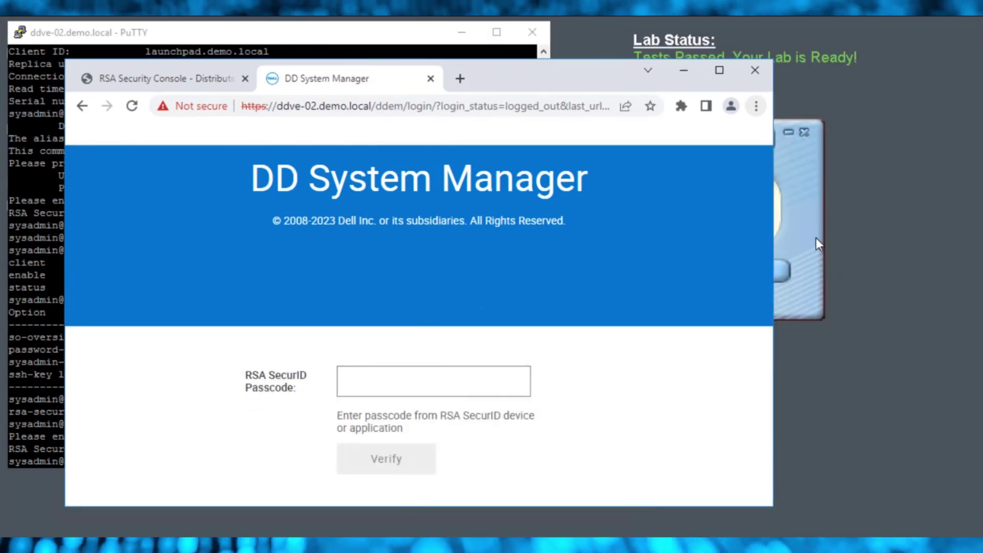
click(816, 237)
click(756, 272)
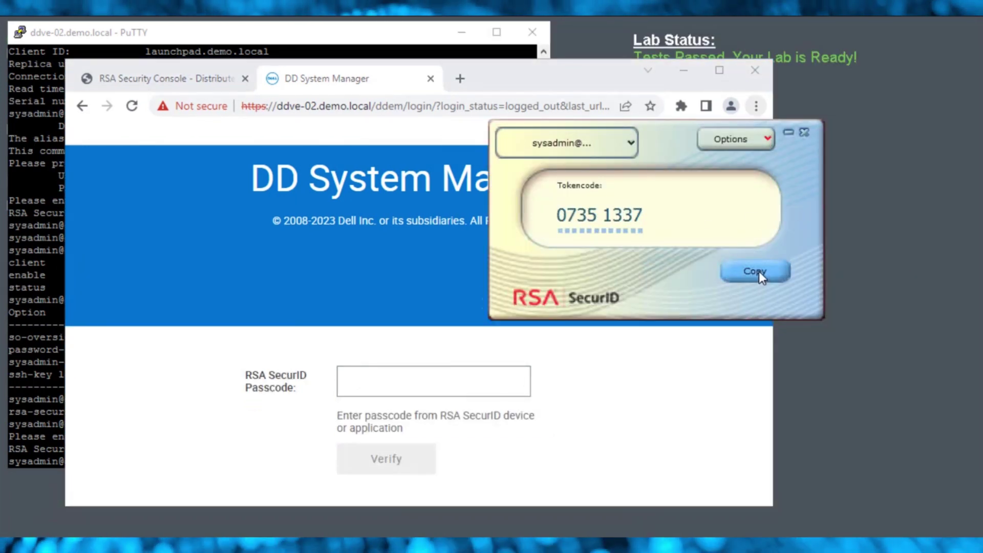
click(446, 381)
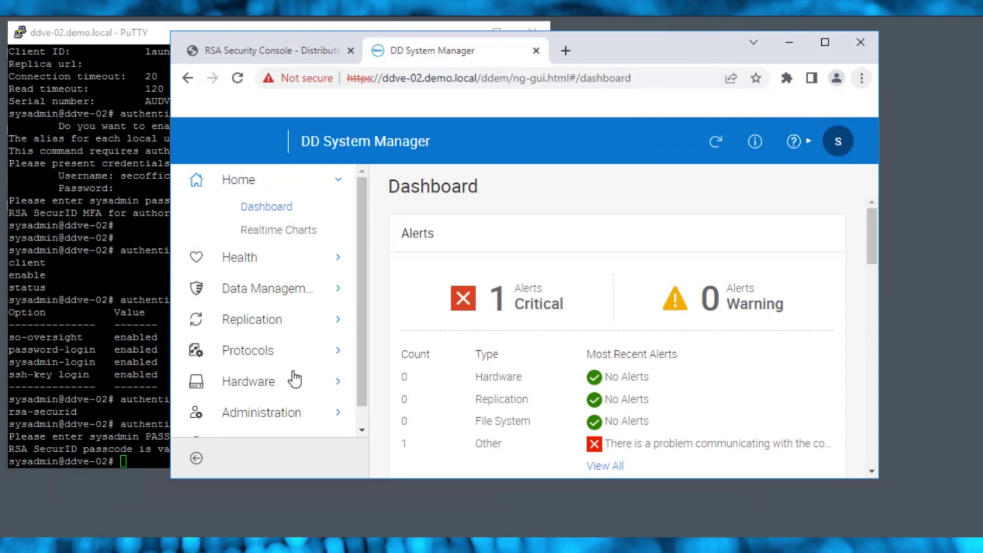
Step: Open Administration > Access > Authentication and expand Multi-factor Authentication showing RSA SecurID enabled
drag(361, 373, 365, 425)
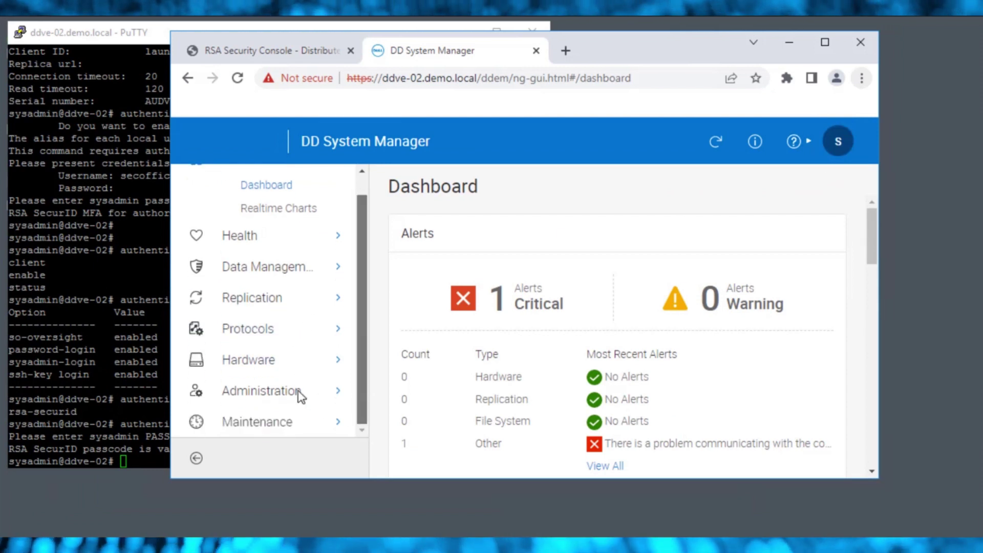
click(282, 391)
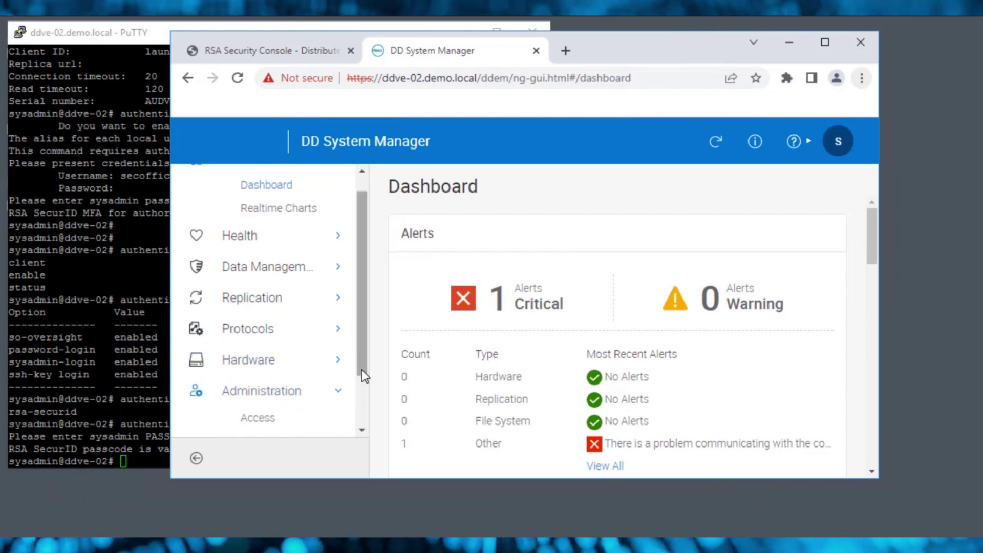
scroll(333, 377, down, 3)
click(274, 373)
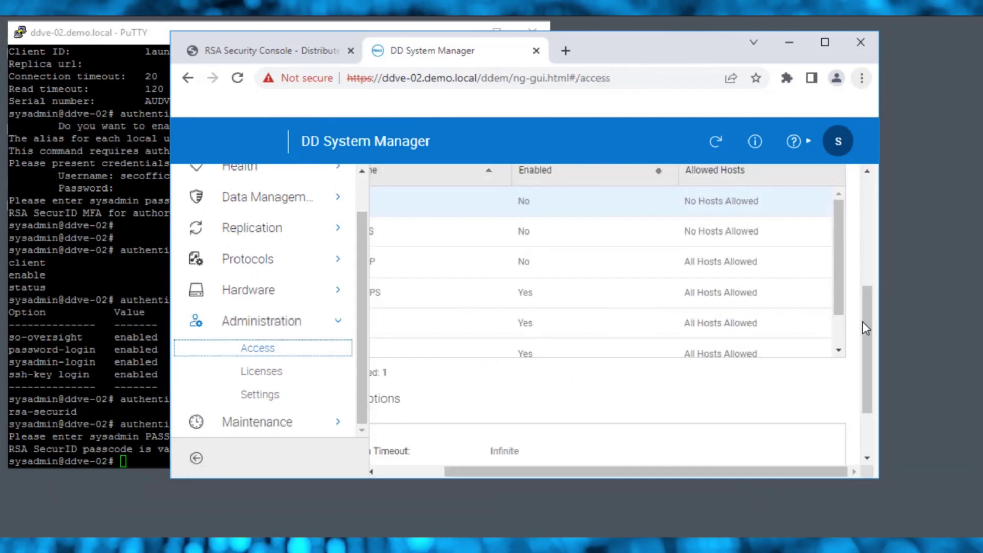
drag(865, 328, 872, 207)
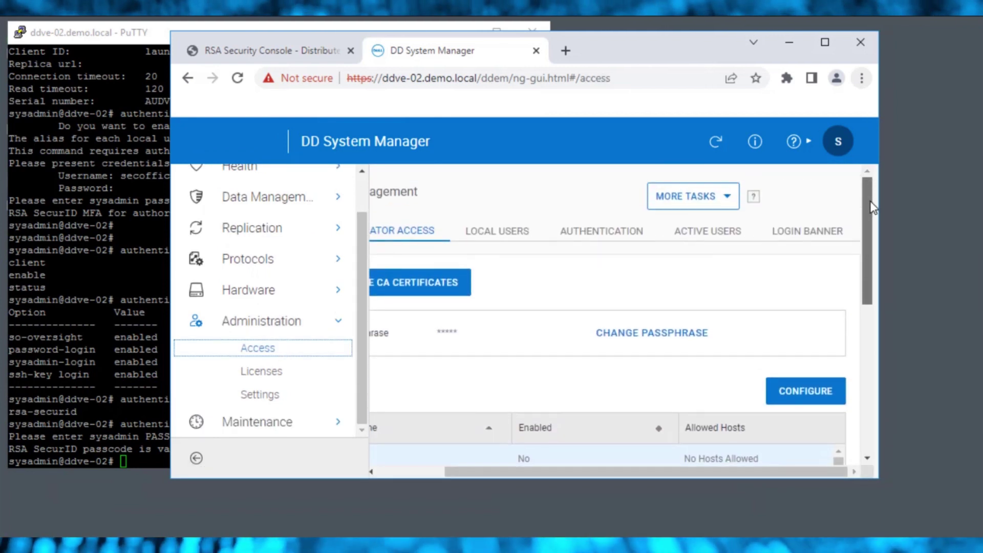
click(594, 230)
drag(869, 275, 728, 464)
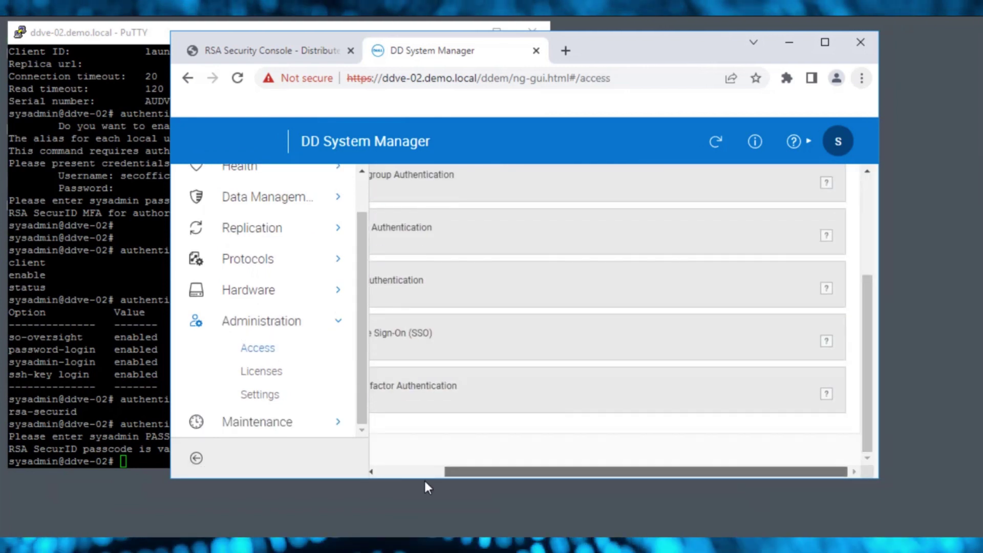
click(416, 395)
drag(869, 281, 879, 353)
scroll(623, 209, down, 2)
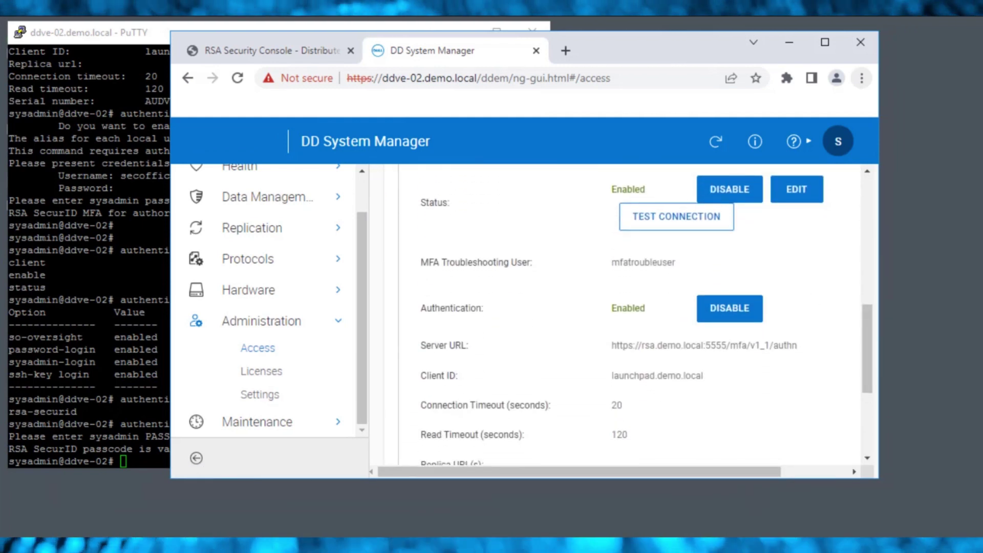
Step: Run 'authentication mfa rsa-securid sysadmin-login disable' on ddve-02
key(alt+Tab)
text(authentication mfa rsa-securid)
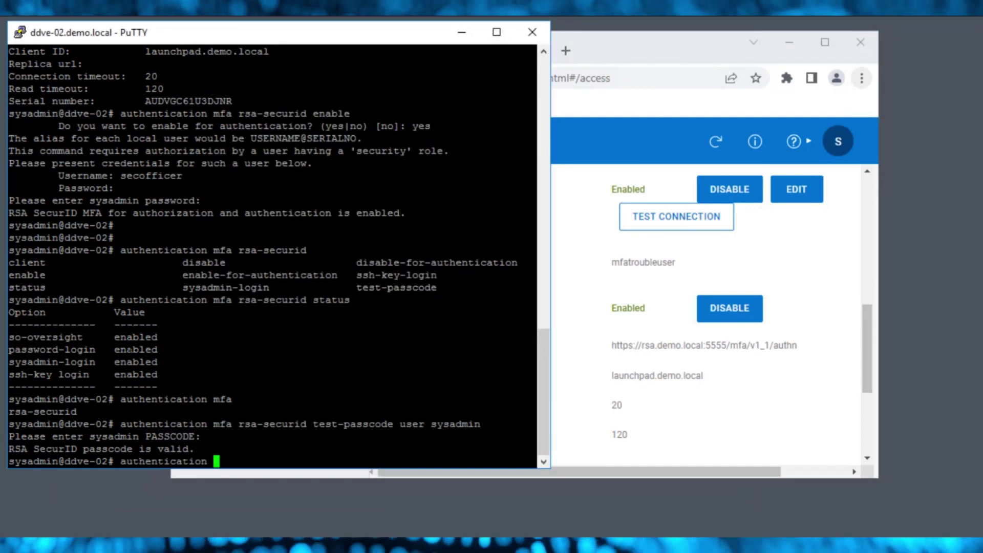
key(Tab)
text(sy)
key(Tab)
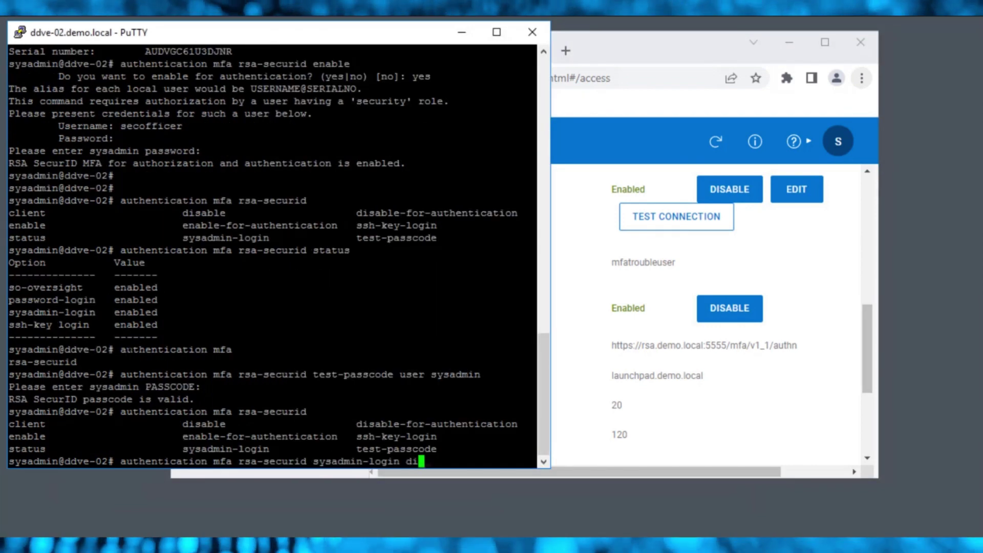
text(di)
key(Tab)
key(Return)
Step: Authorize the change with the security officer login and the current SecurID tokencode
text(sec)
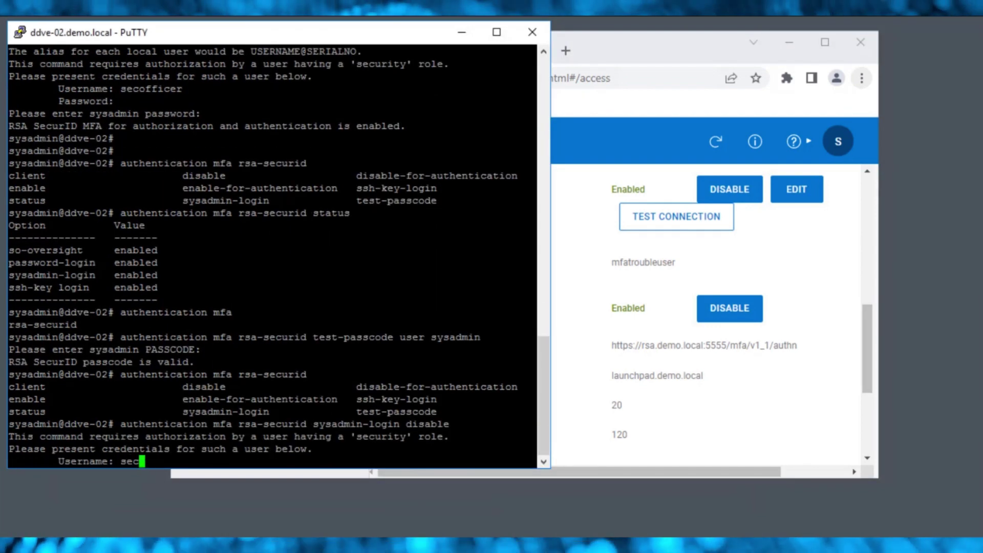
text(officer)
key(Return)
key(Return)
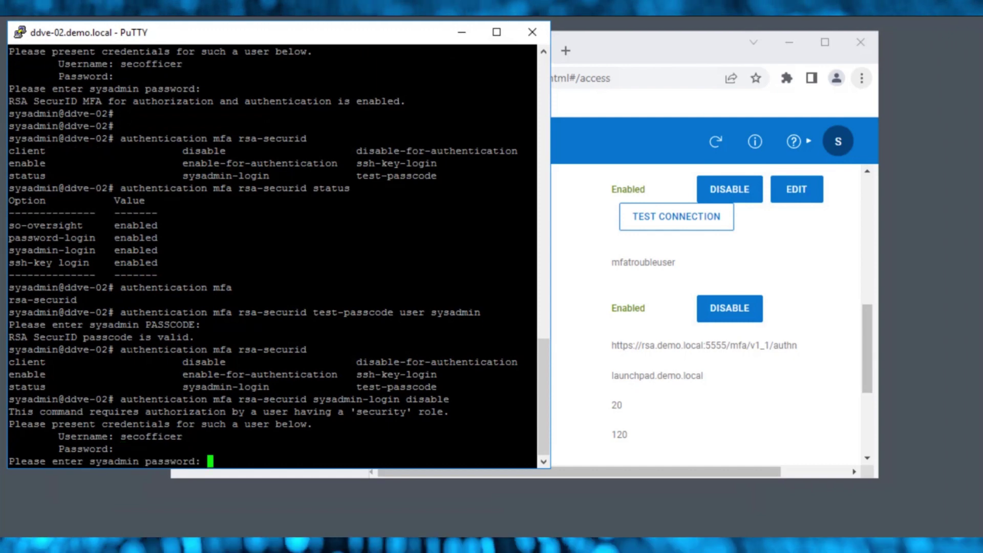
key(Return)
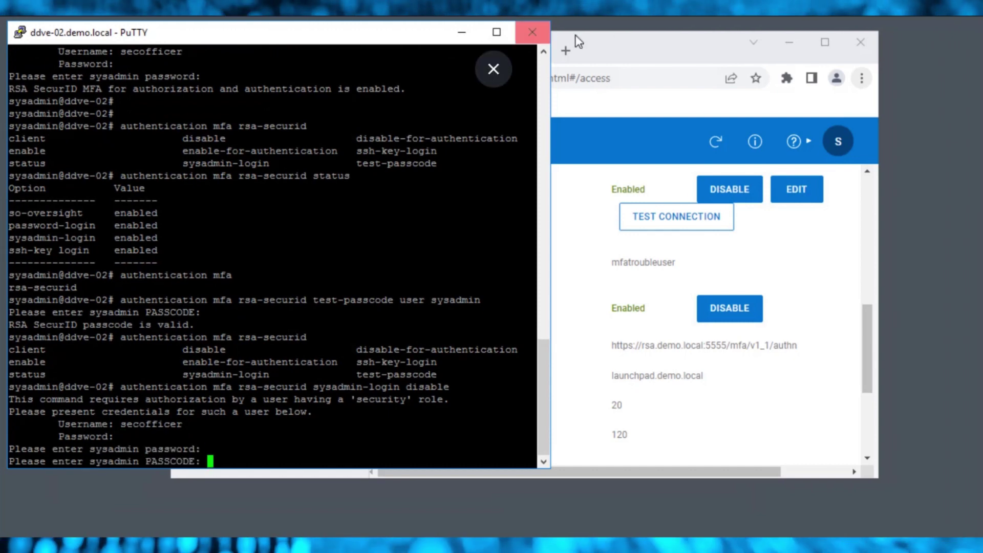
click(630, 51)
click(666, 176)
click(755, 271)
click(153, 359)
right_click(154, 358)
key(Return)
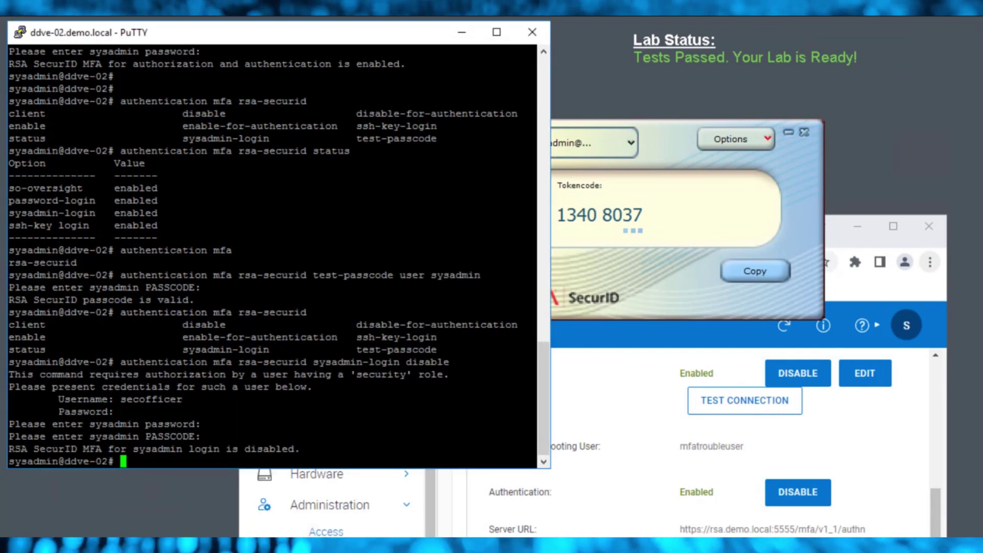
Step: Show the rsa-securid client settings and status, confirming sysadmin-login is disabled
text(authentication mfa rsa-securid client show)
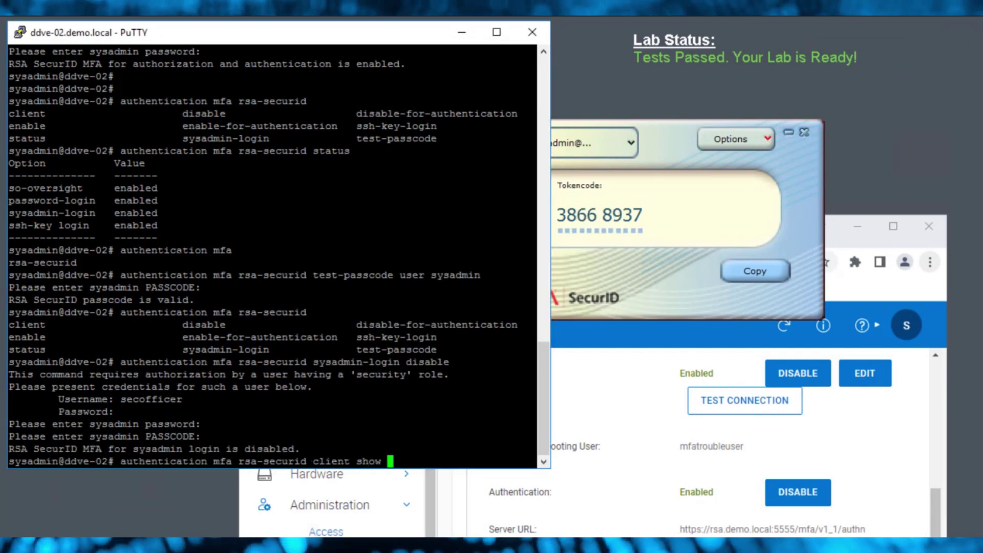
key(Return)
text(authentication mfa rsa-securid)
key(Tab)
text(status)
key(Return)
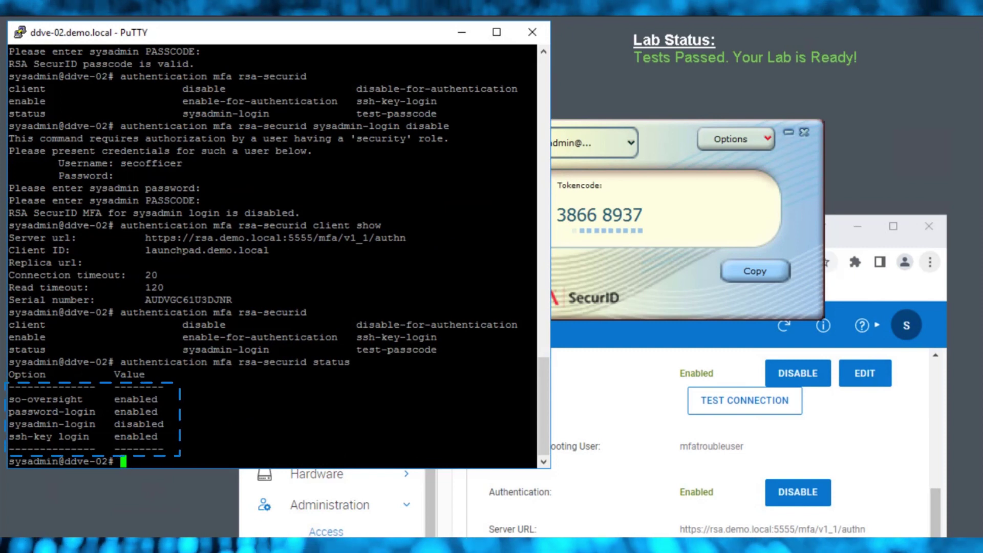
Step: Open the Access AUTHENTICATION tab and expand Multi-factor Authentication to the Enabled RSA SecurID details
click(840, 241)
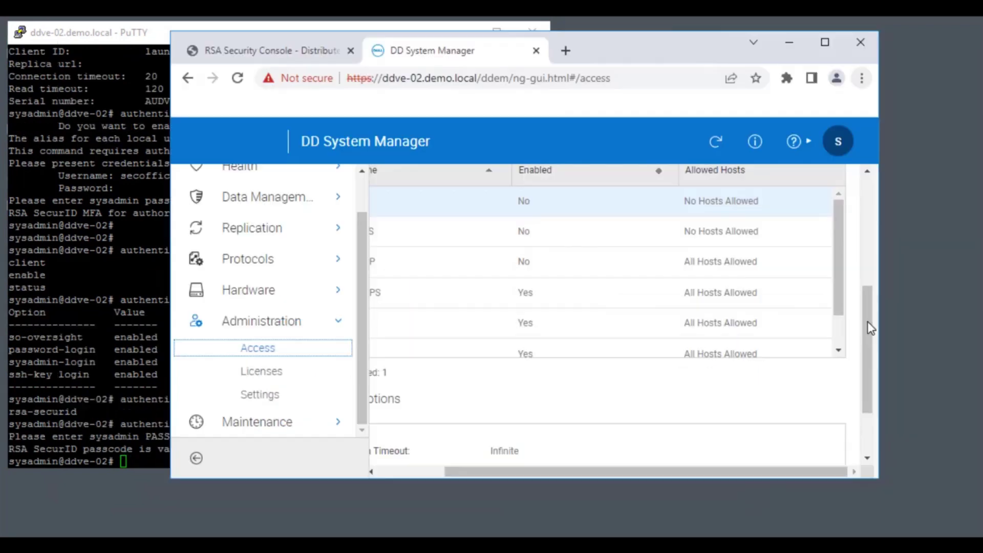
drag(868, 321, 632, 202)
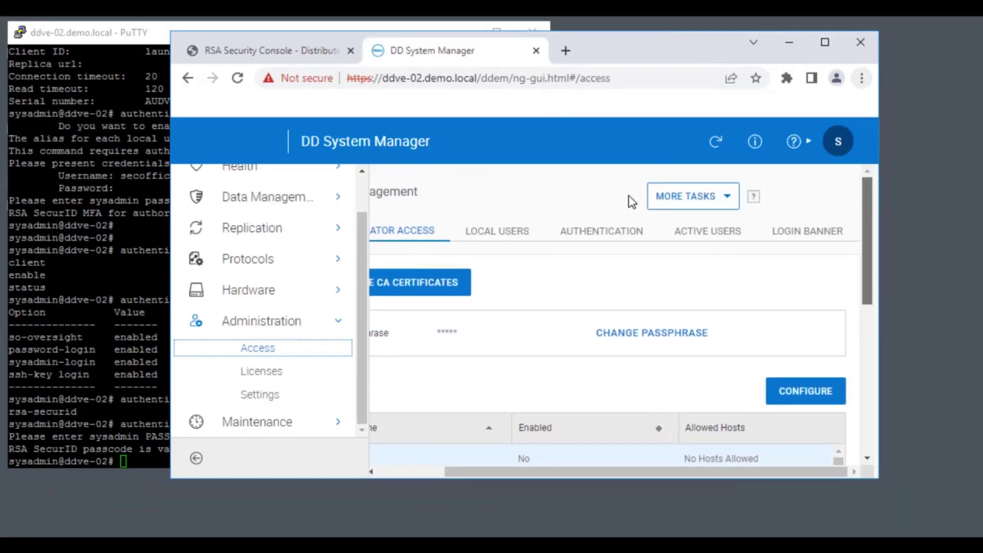
click(594, 231)
scroll(577, 472, down, 3)
drag(577, 472, 399, 499)
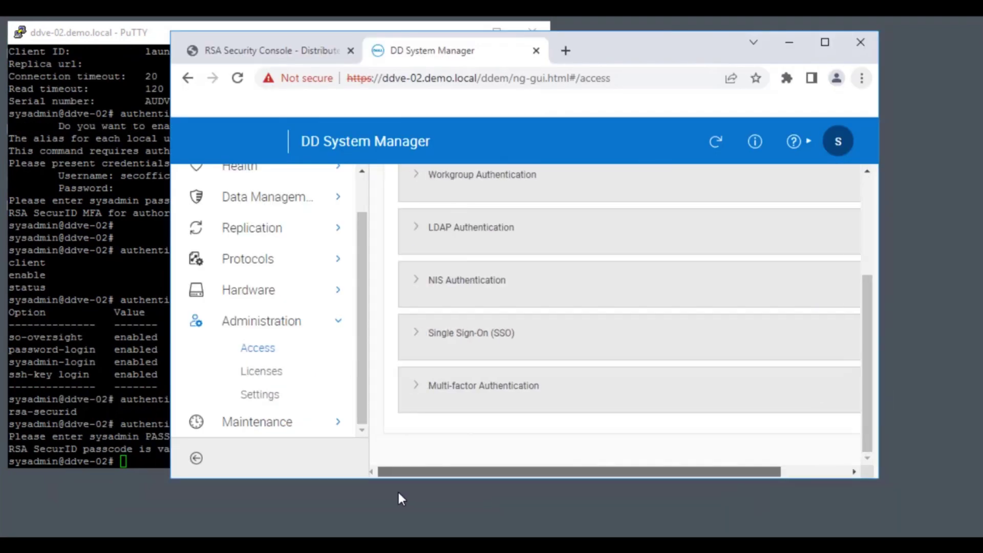
click(416, 388)
scroll(873, 299, down, 5)
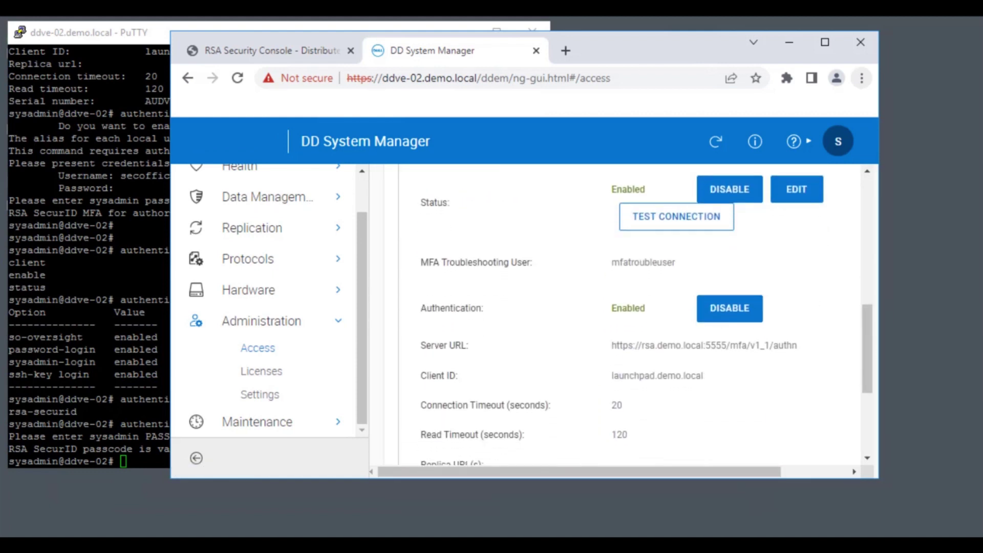
Step: Type 'authentication mfa rsa-securid sysadmin-login disable' at the ddve-02 prompt without running it
key(alt+Tab)
text(authentication m)
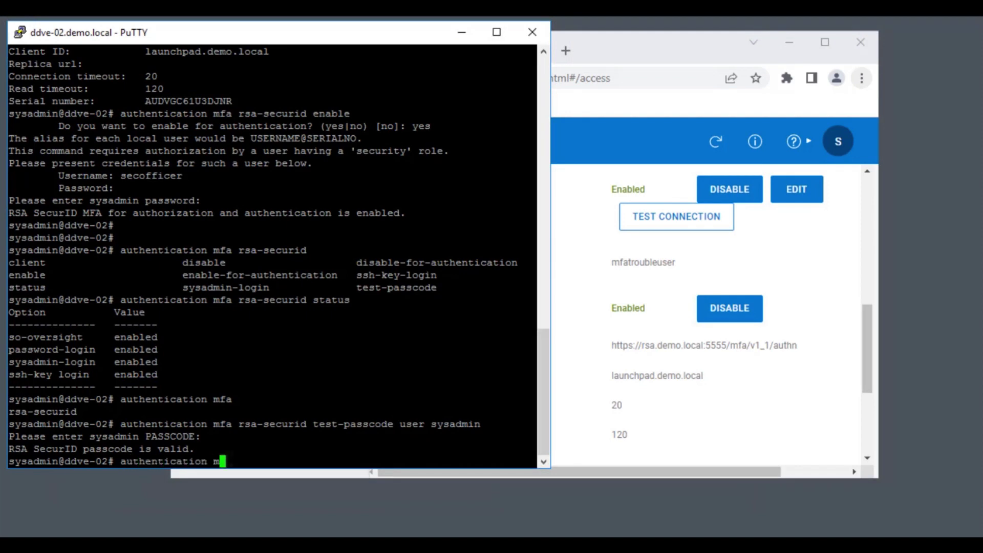
text(fa rsa-securid)
key(Tab)
text(sysadmin-login)
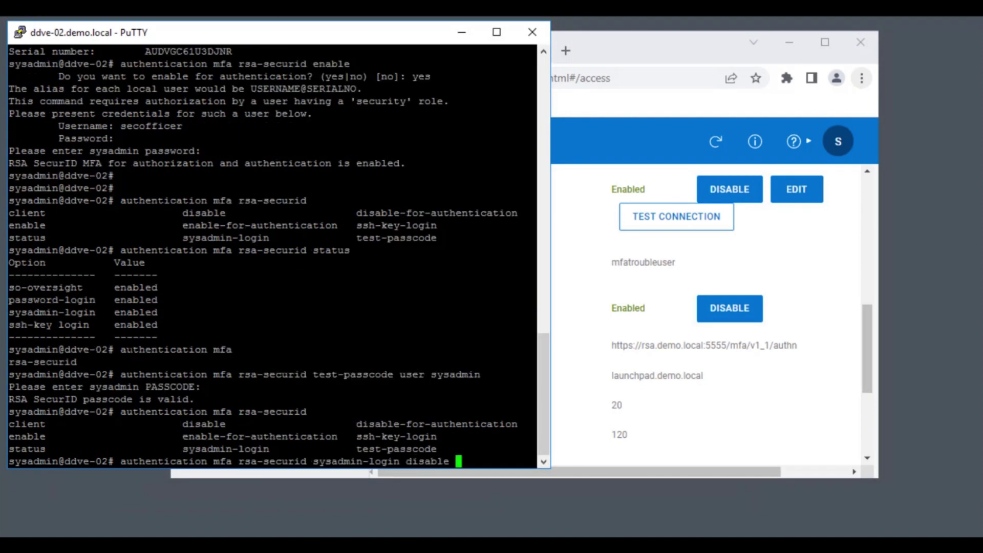